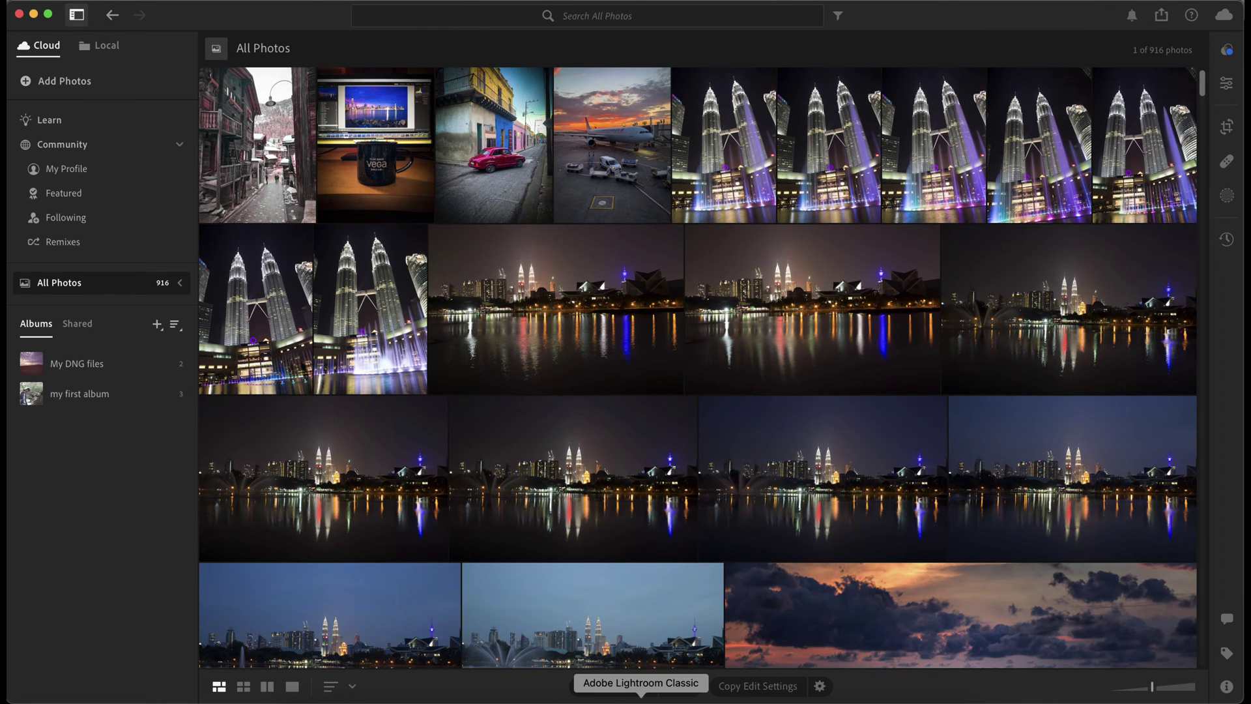
Switch to Lightroom Classic to view its Library grid of Argentina folder photos.
left_click(640, 703)
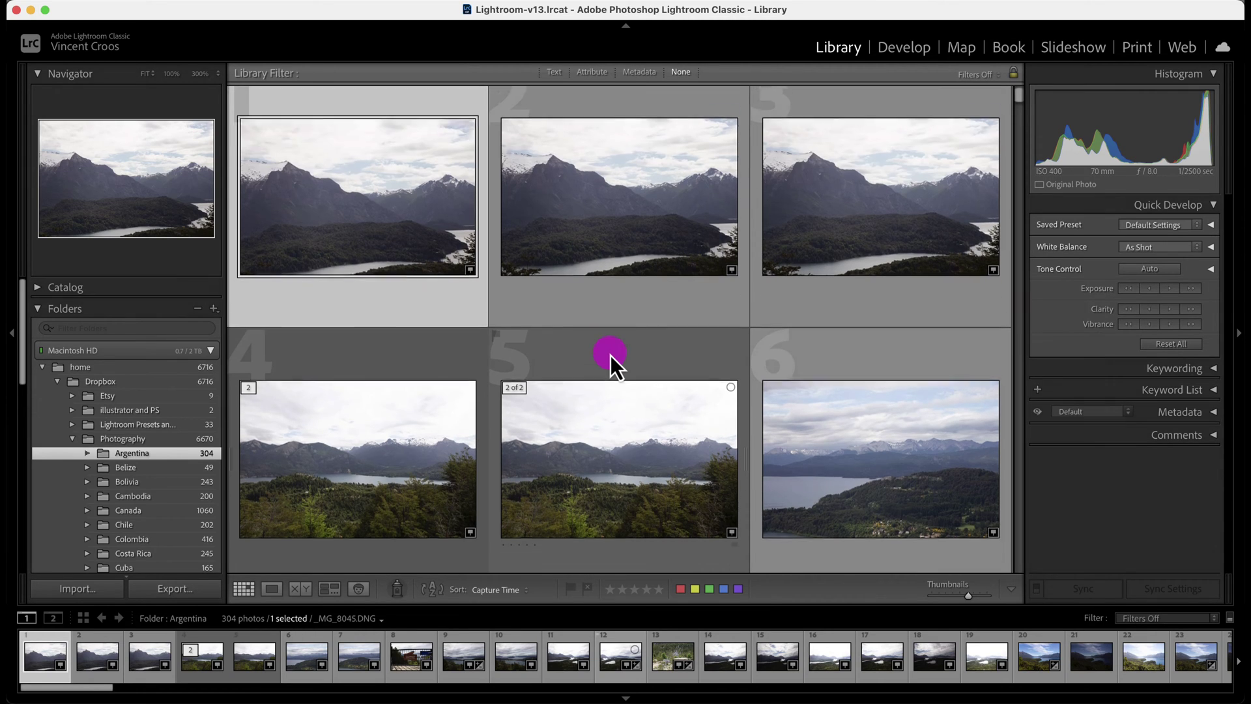
scroll(611, 354, "down", 3)
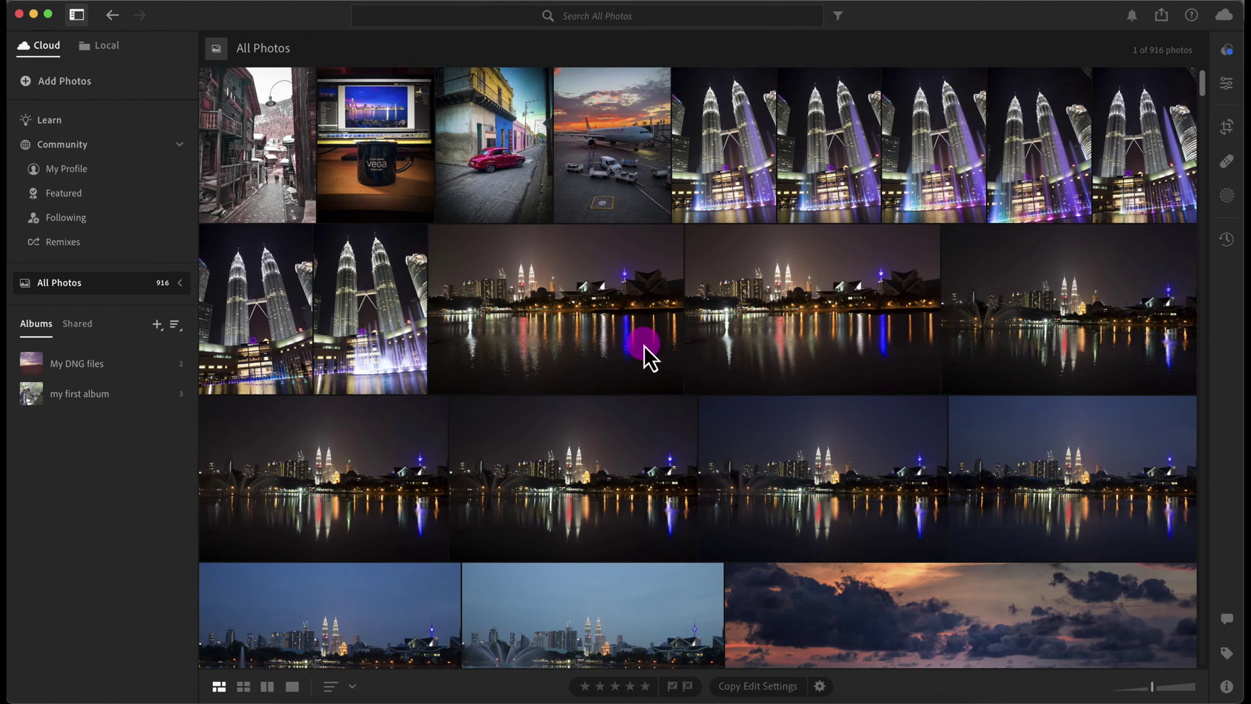
scroll(644, 346, "down", 3)
scroll(645, 346, "down", 1)
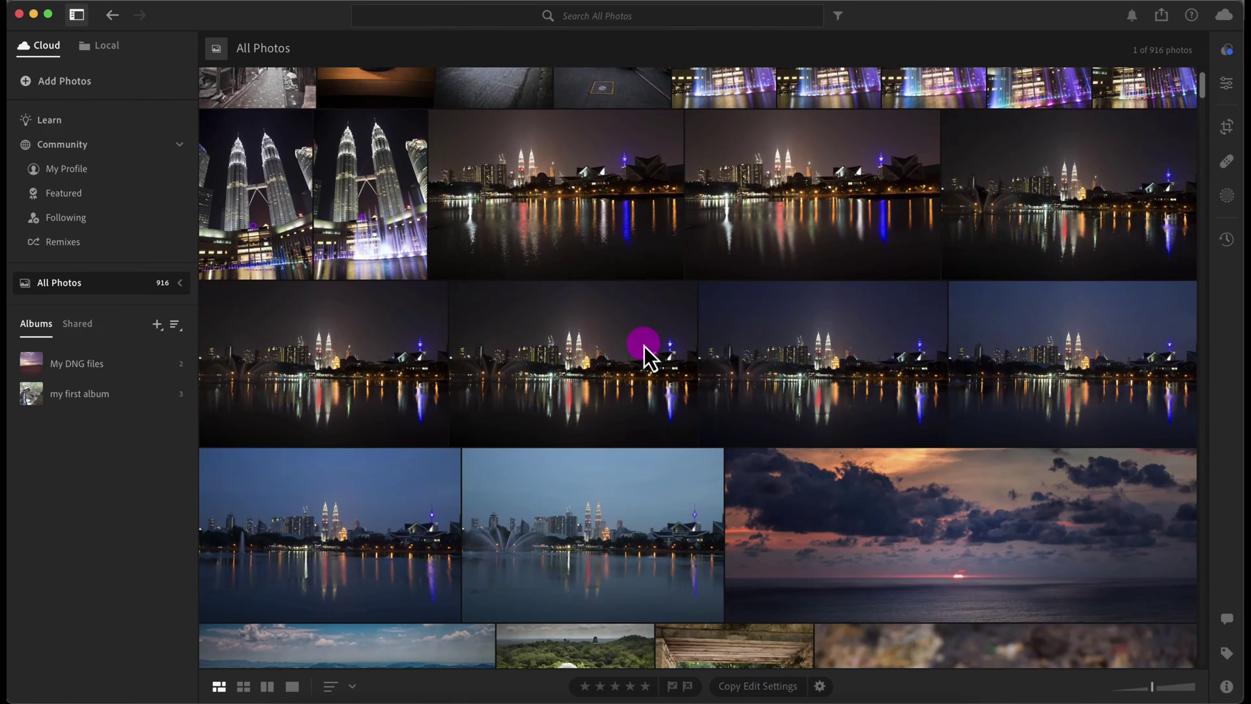
scroll(643, 346, "up", 3)
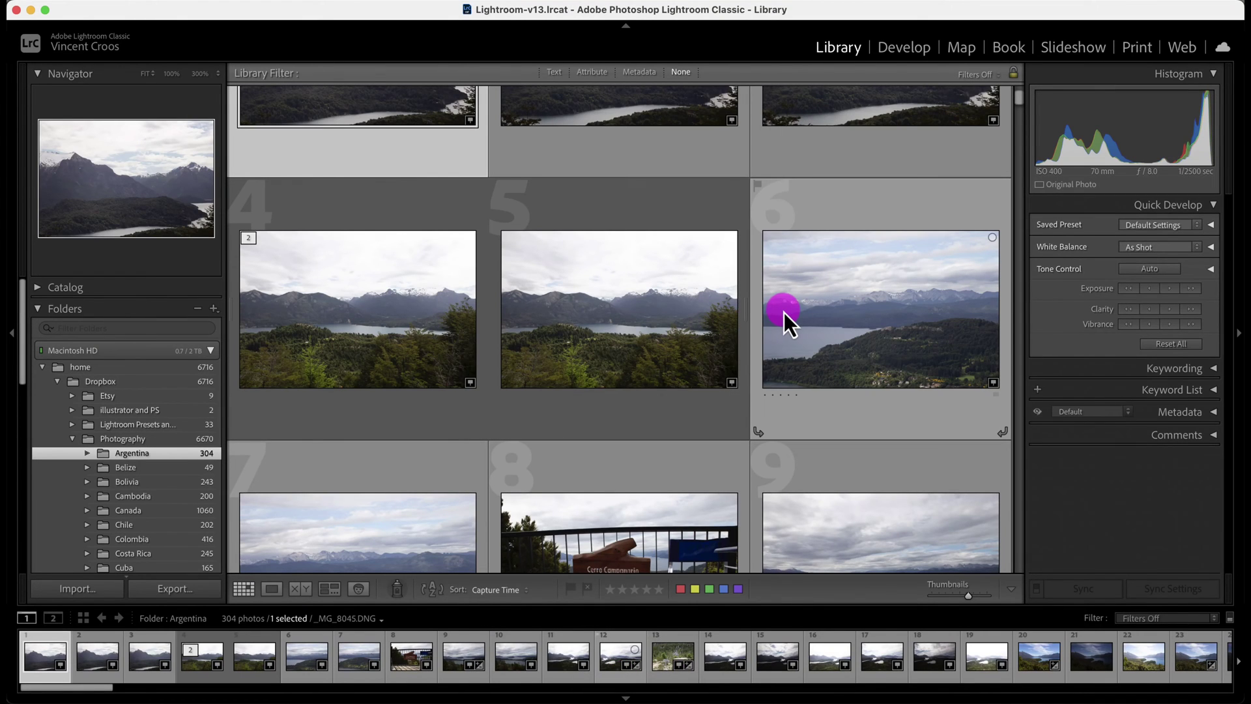
scroll(629, 320, "down", 5)
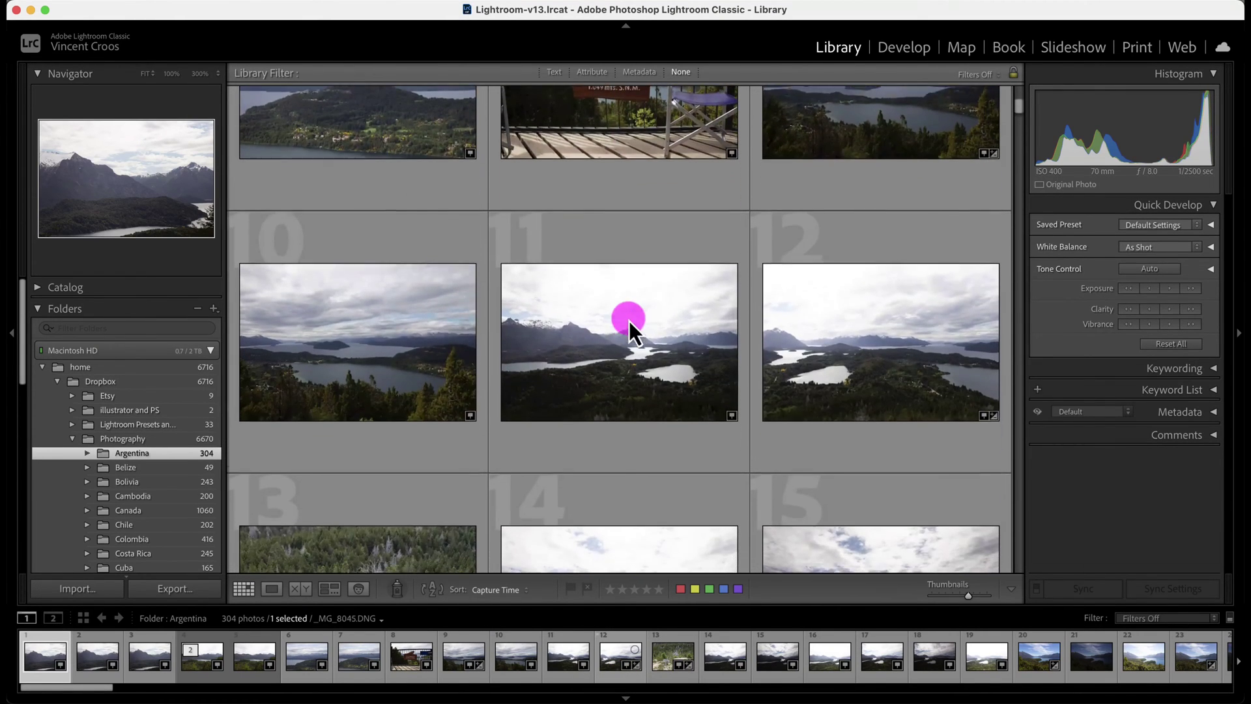
scroll(629, 321, "down", 1)
scroll(628, 321, "down", 2)
scroll(628, 321, "down", 2)
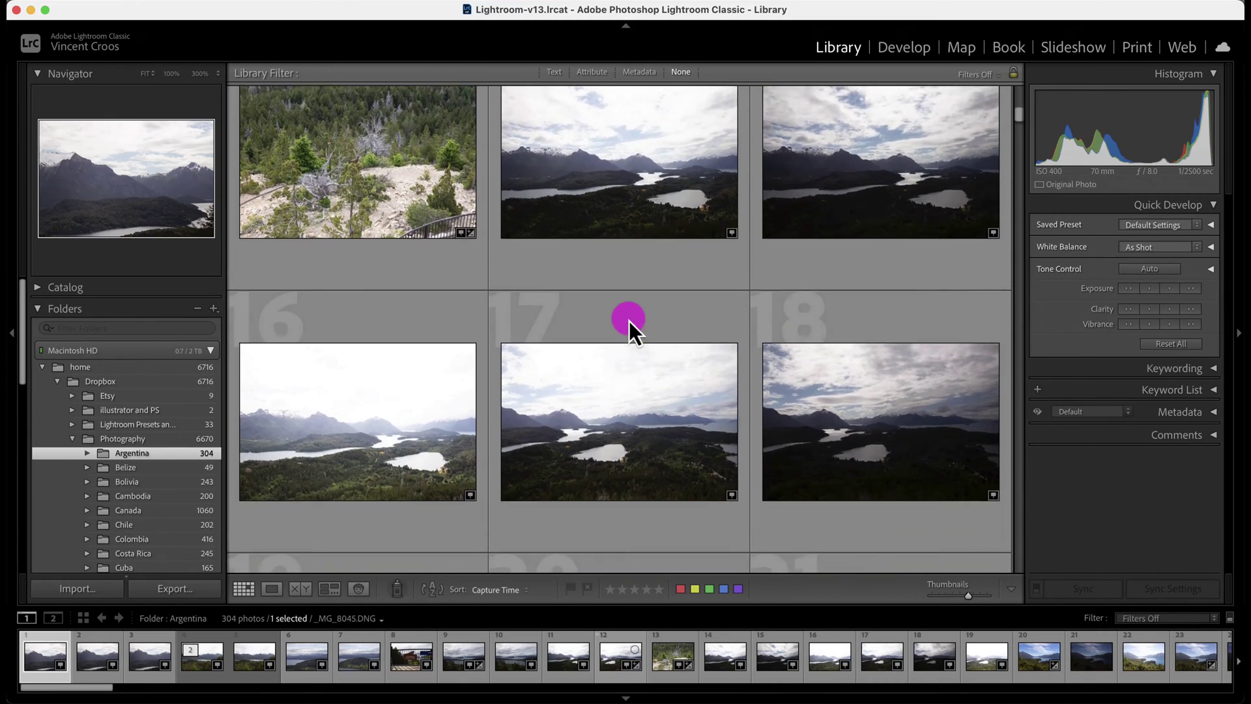
scroll(629, 321, "down", 2)
scroll(629, 320, "down", 1)
scroll(629, 321, "down", 2)
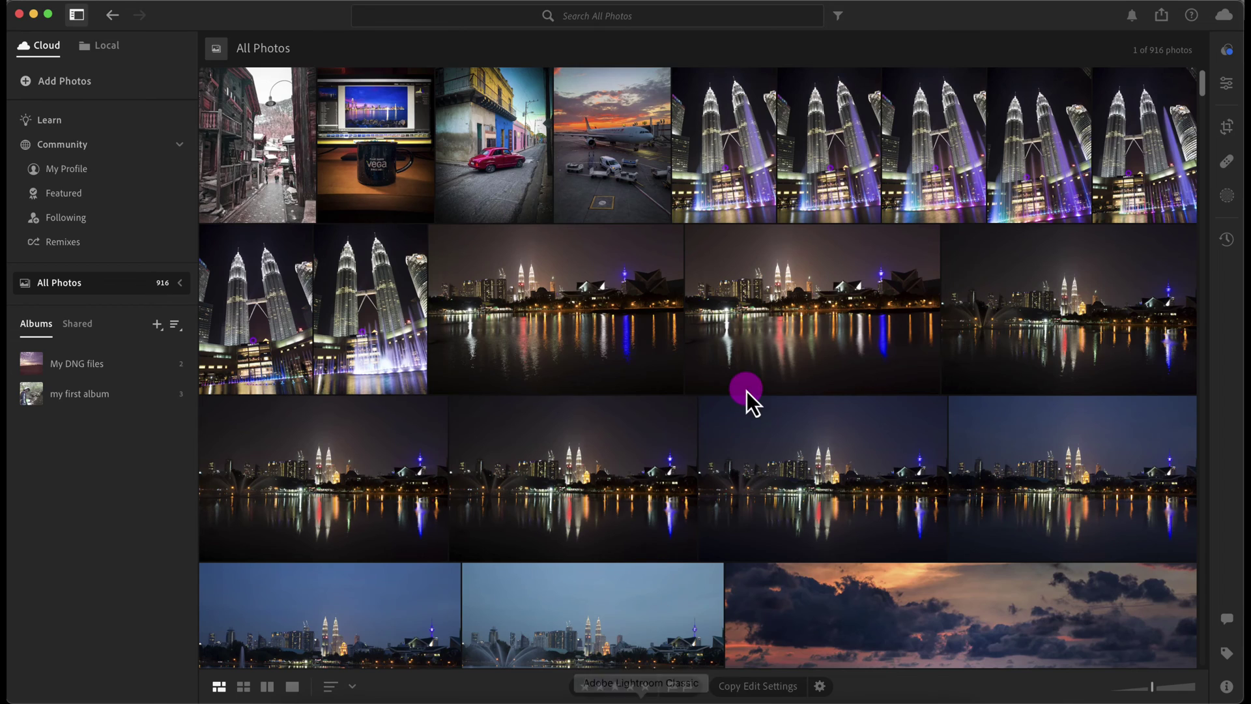
scroll(746, 395, "down", 2)
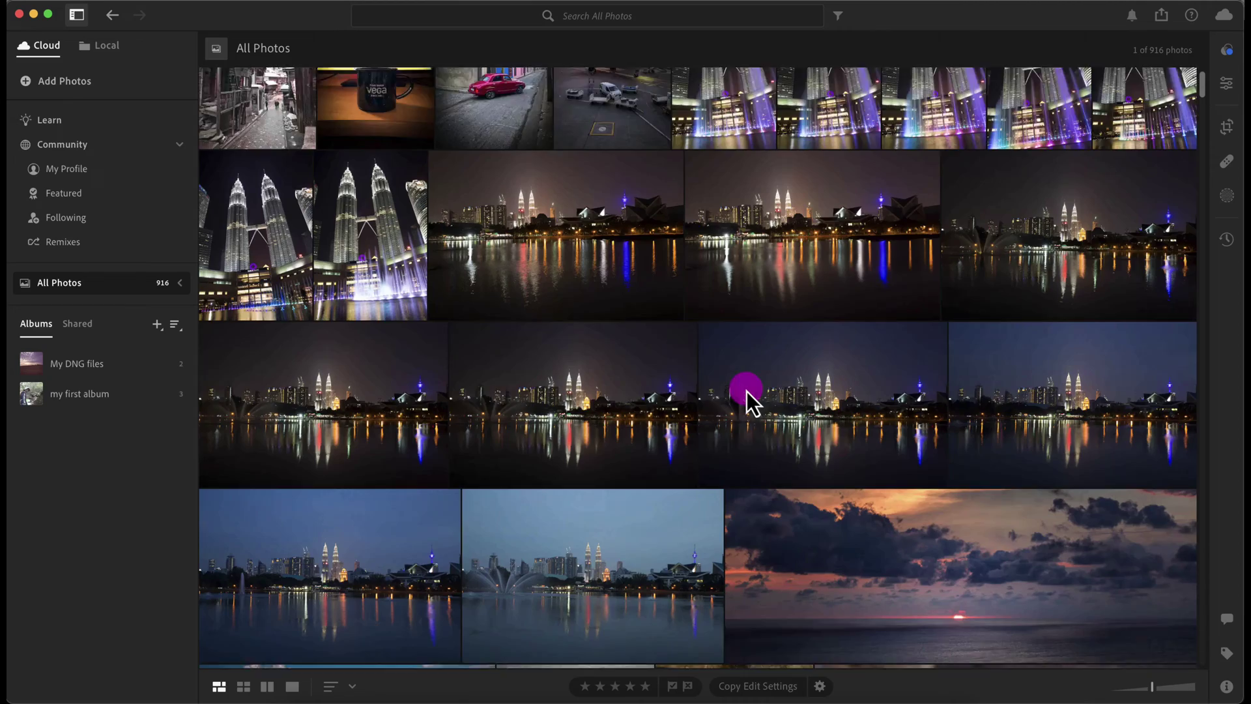
scroll(747, 396, "down", 3)
scroll(747, 395, "down", 1)
scroll(747, 396, "down", 1)
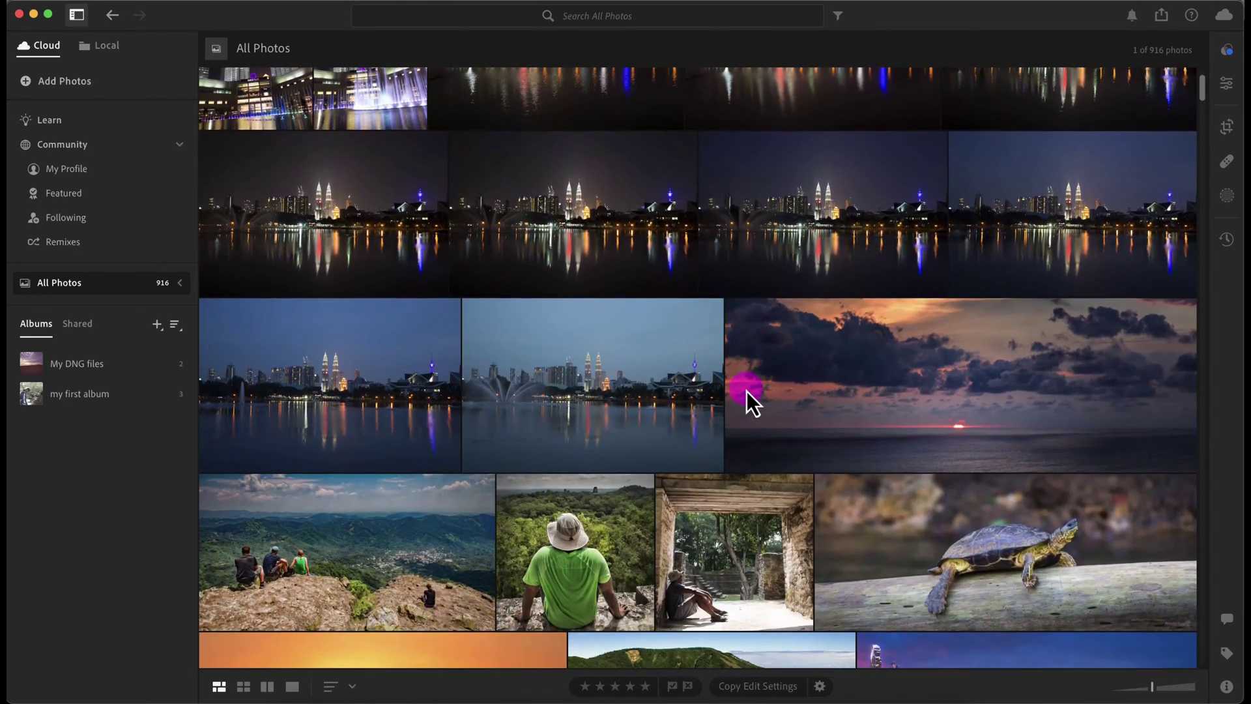
scroll(747, 396, "up", 5)
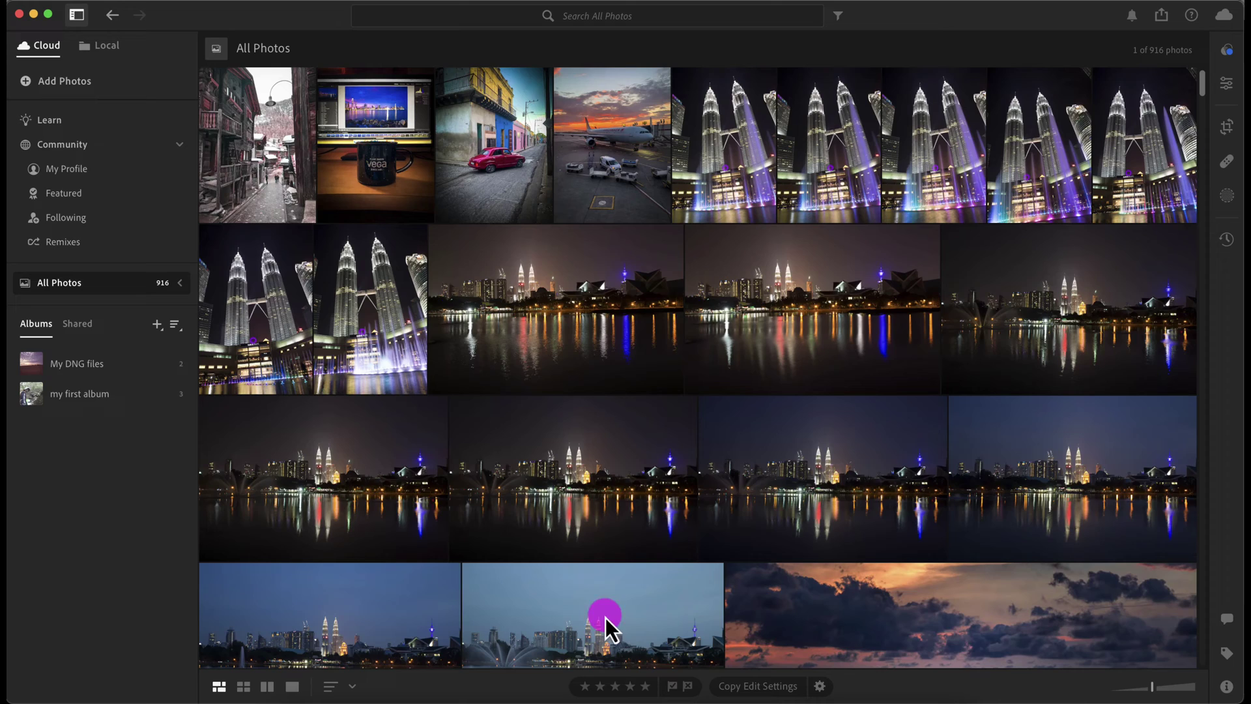
left_click(469, 695)
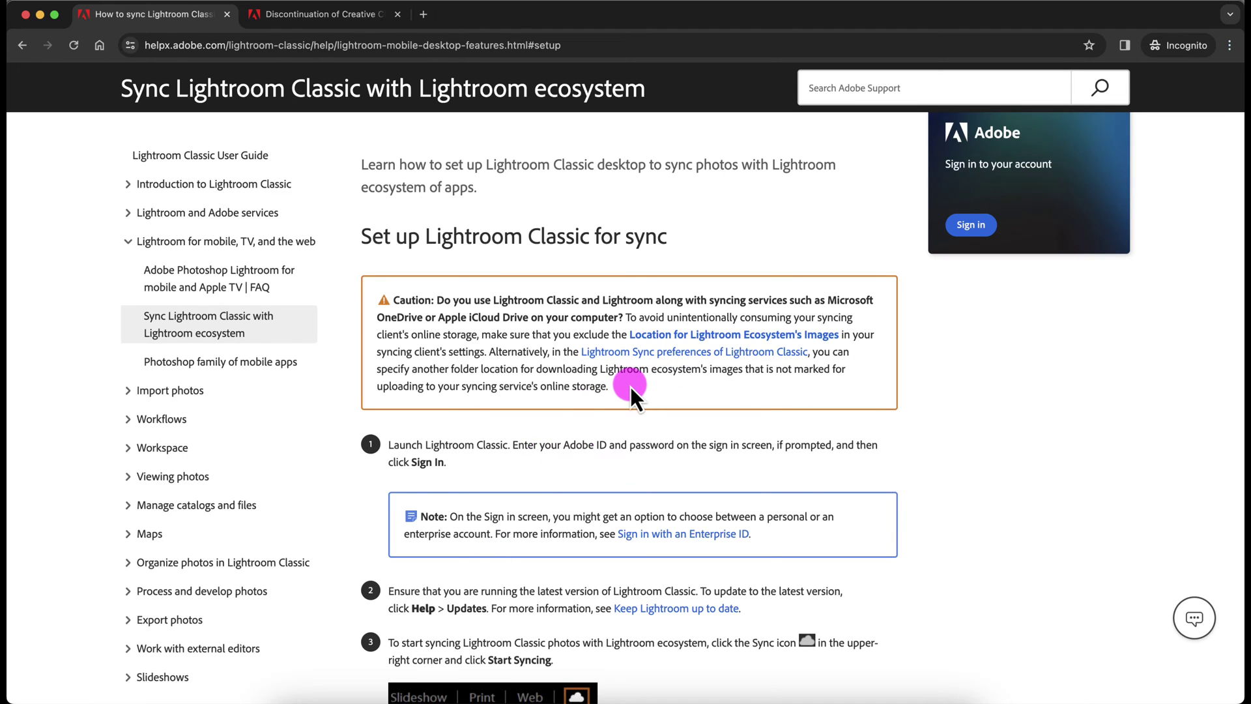
left_click_drag(631, 387, 404, 305)
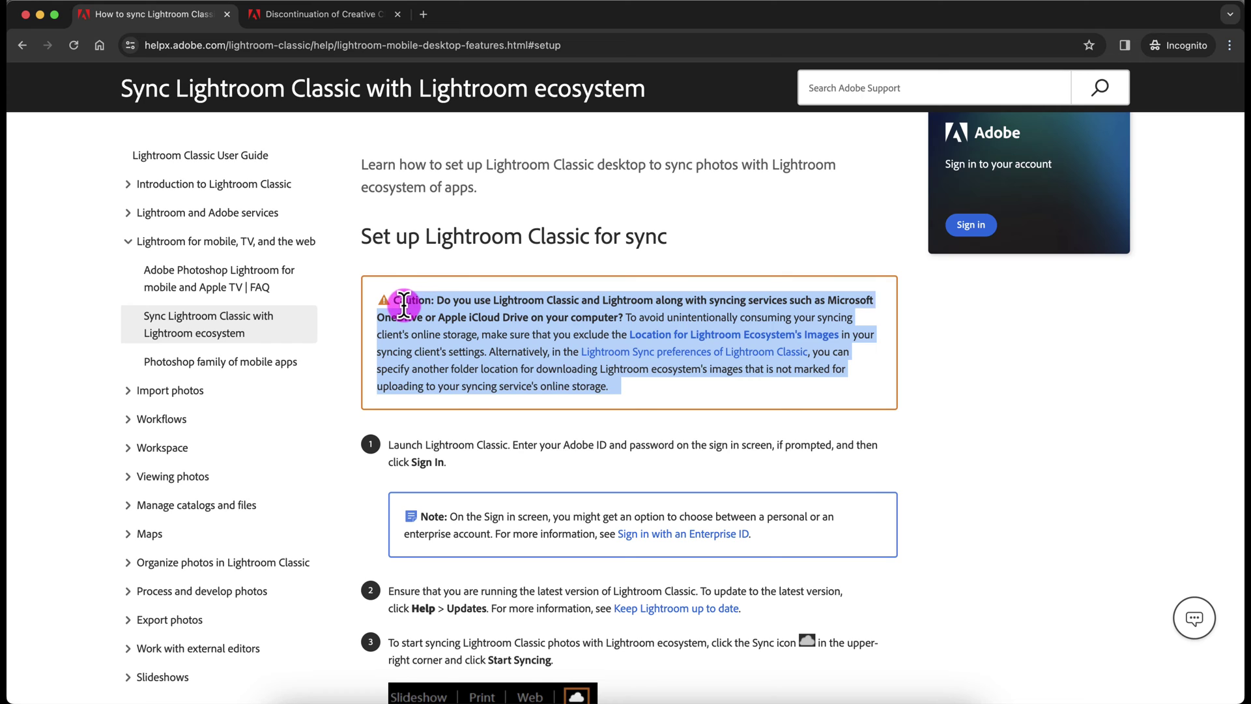
left_click(437, 349)
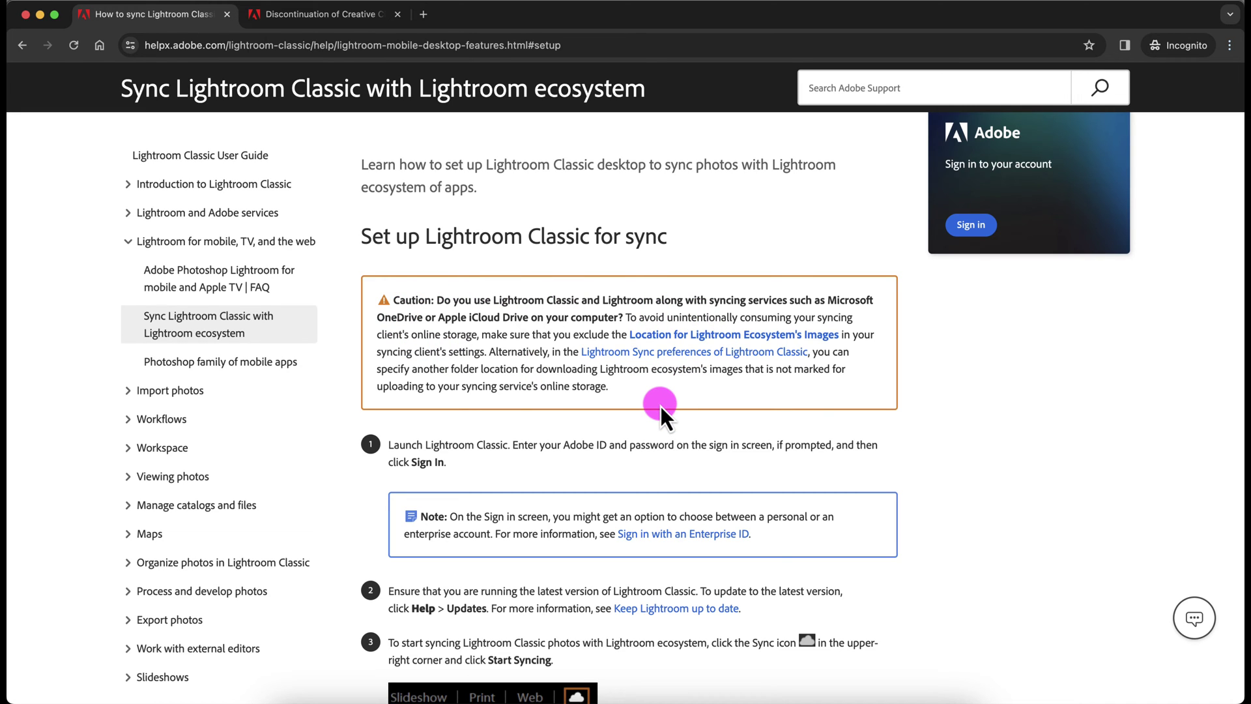
left_click(712, 689)
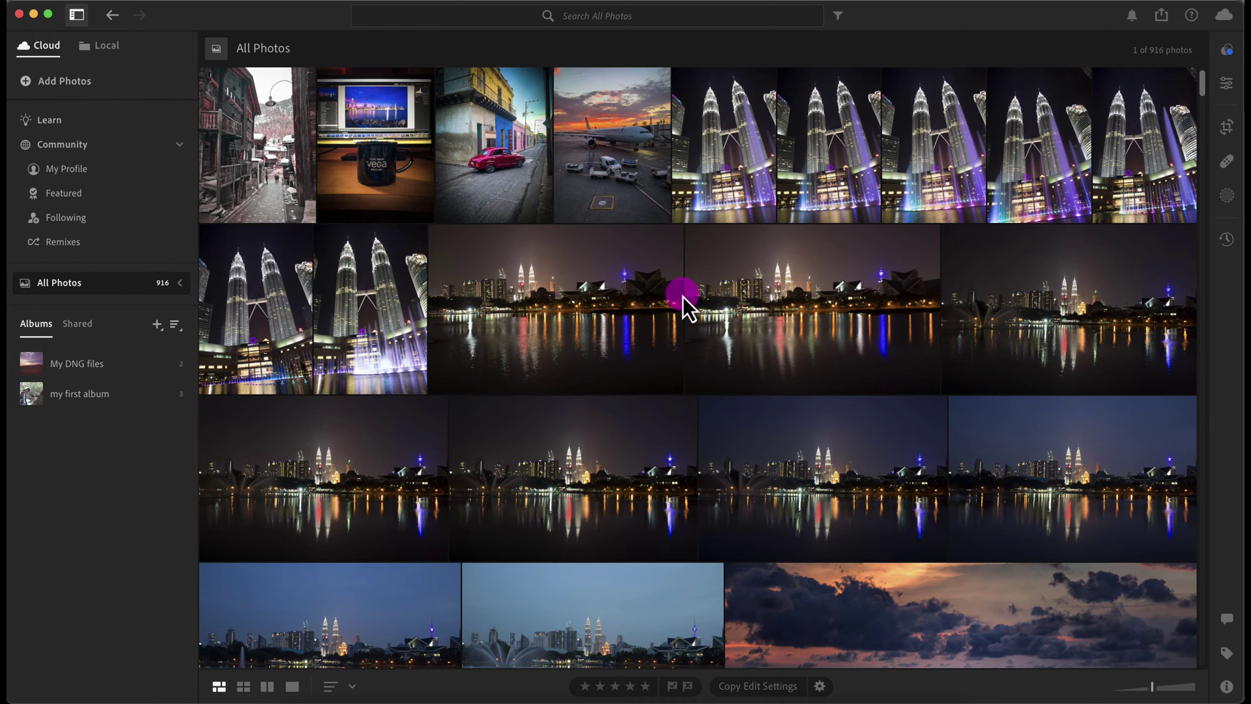
Bring Lightroom Classic forward to view the Argentina folder's 304 photos.
left_click(643, 684)
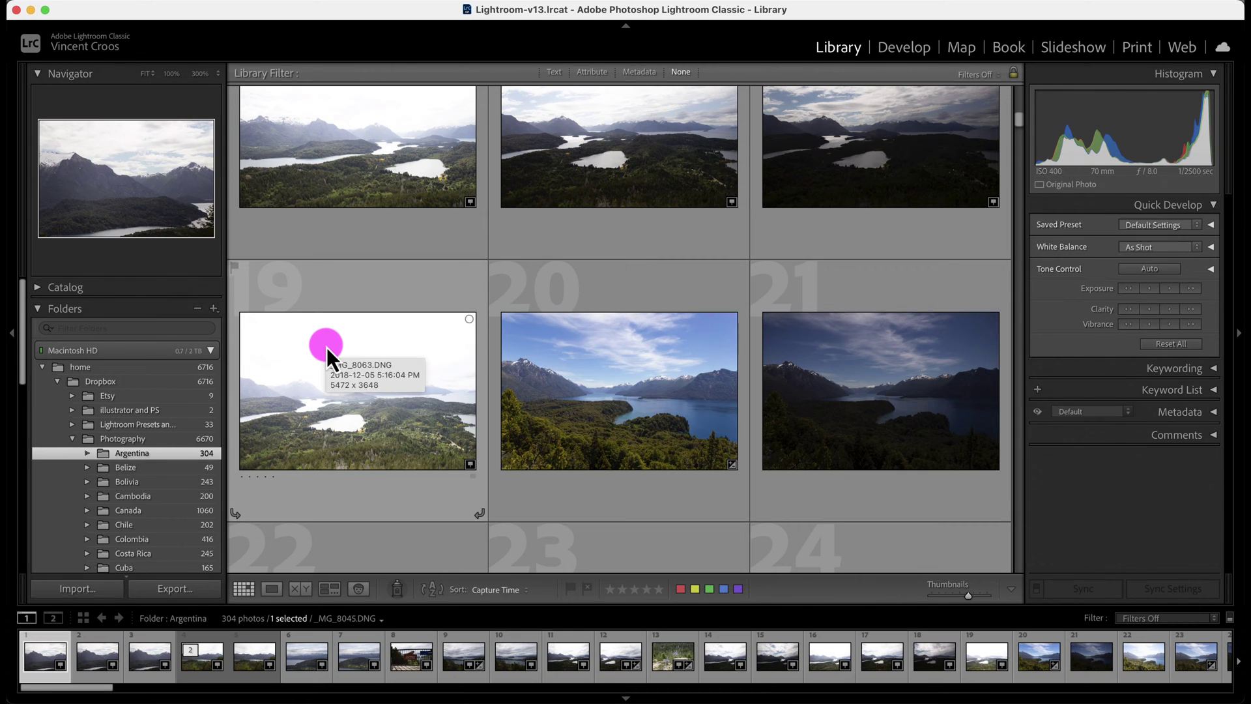
mouse_move(619, 391)
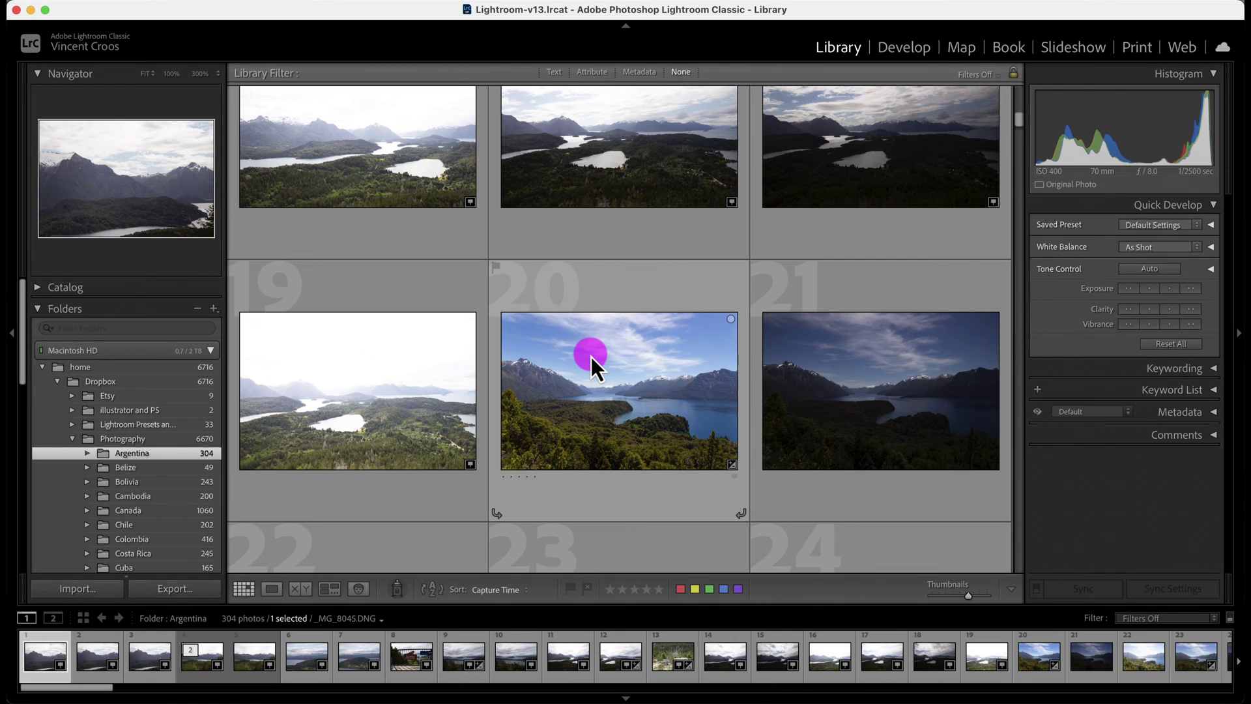
mouse_move(592, 362)
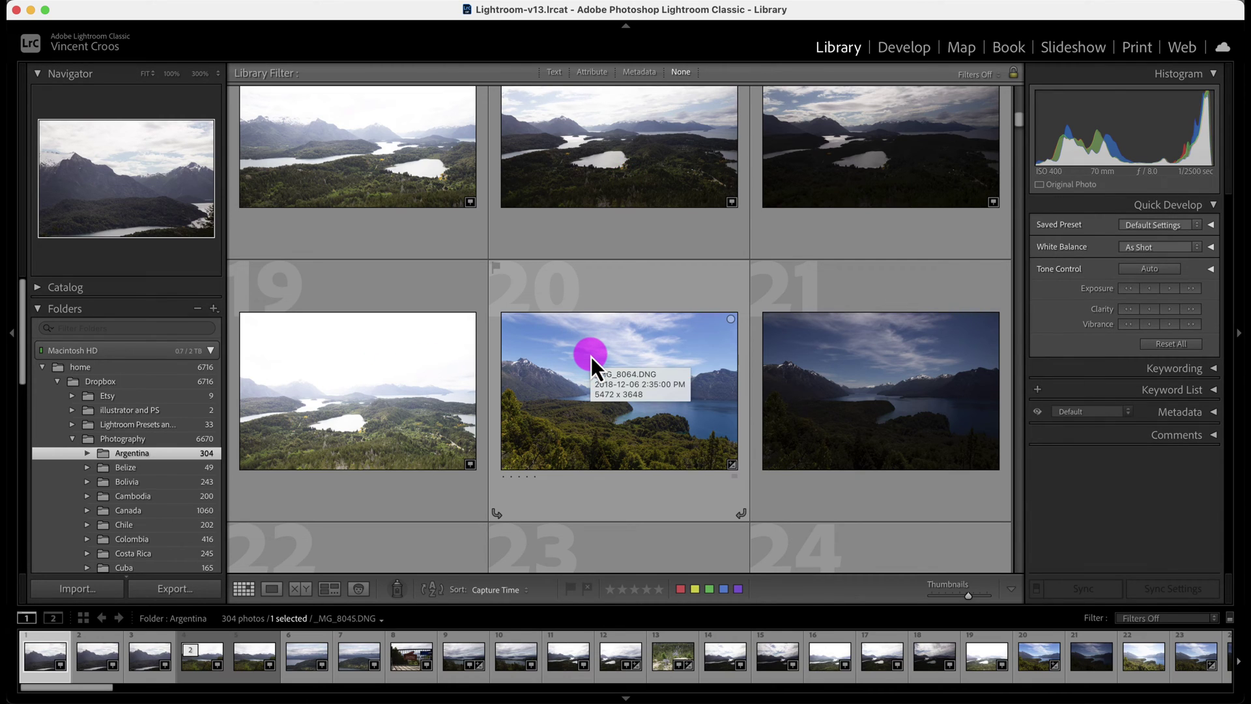
Return to the sync help page and open the 'Discontinuation of Creative Cloud Synced files' tab.
left_click(470, 698)
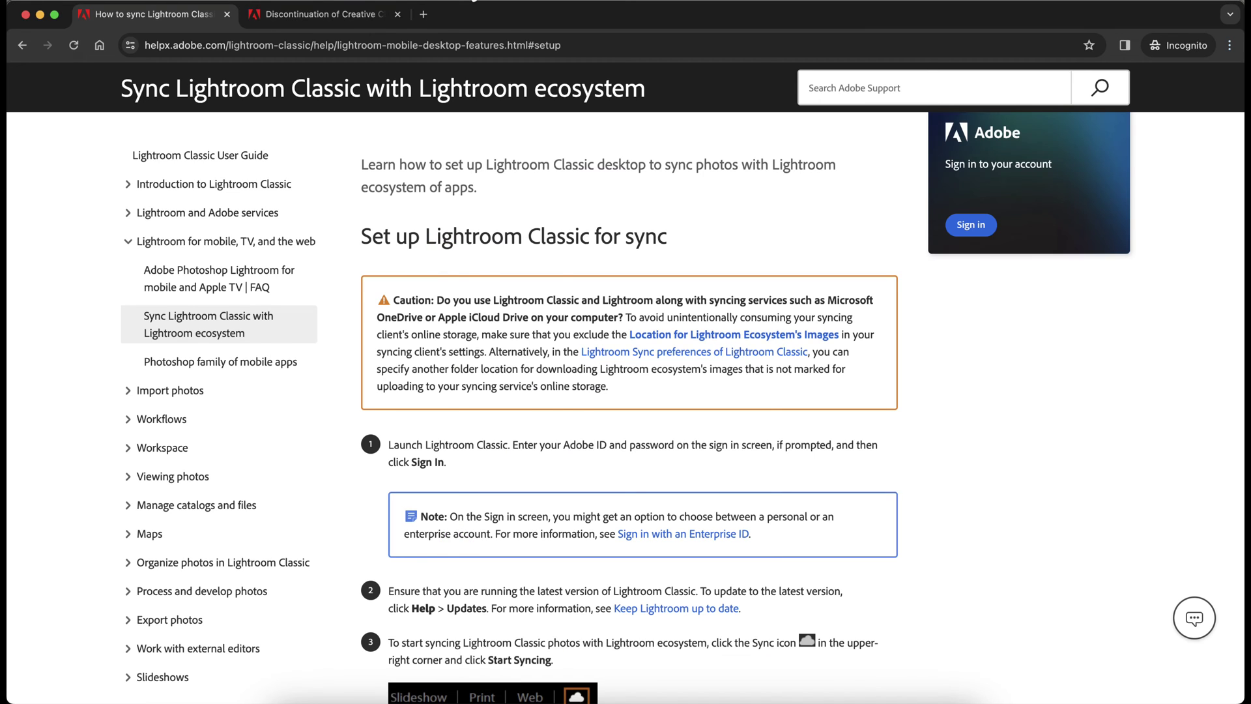
left_click(351, 15)
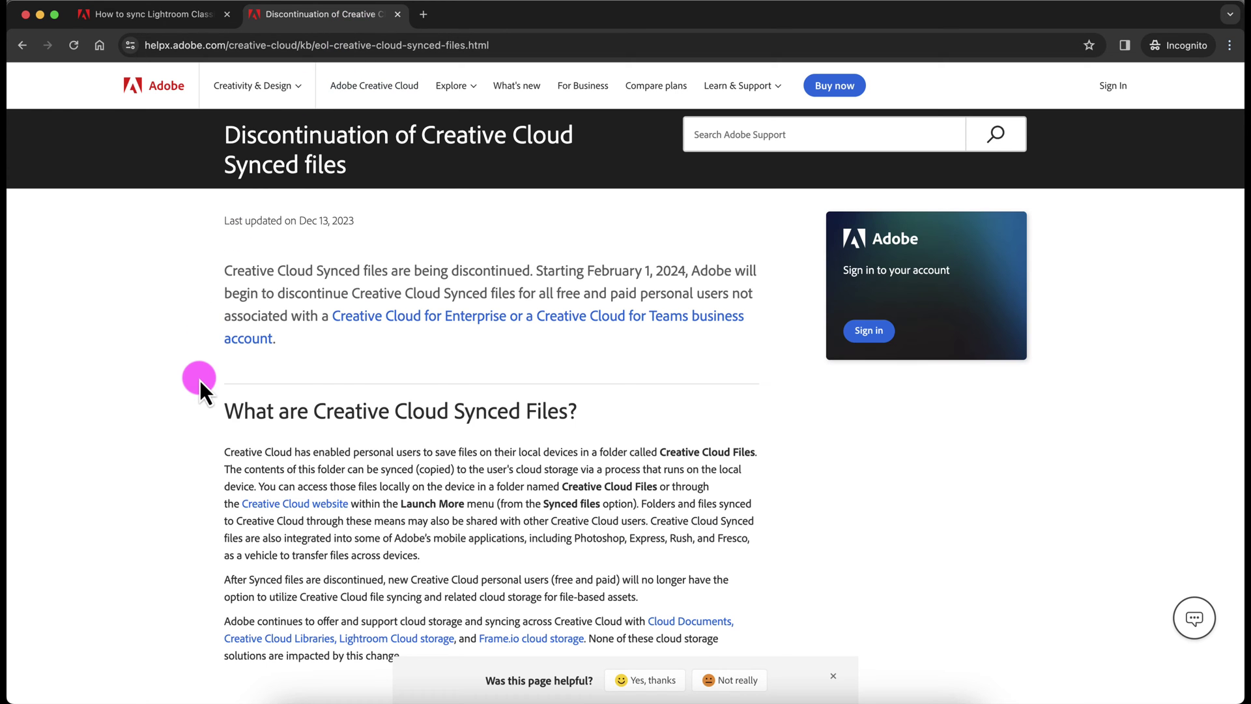
scroll(199, 380, "down", 1)
scroll(199, 381, "up", 1)
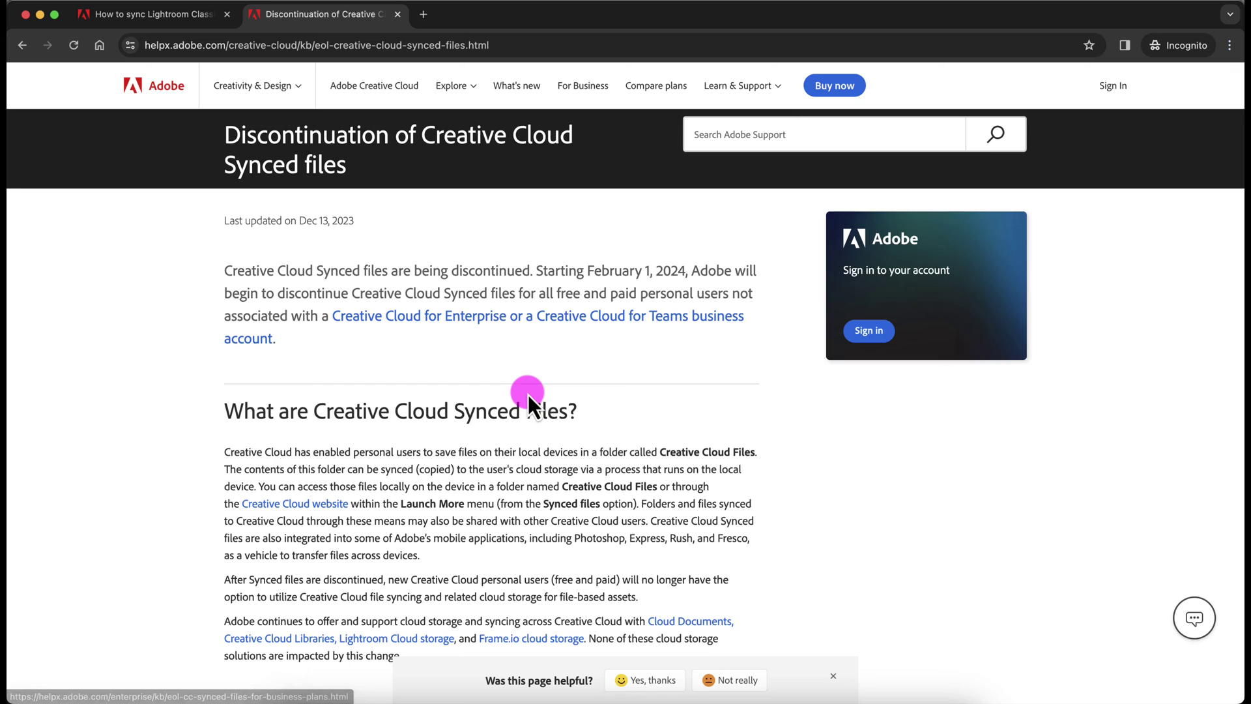
scroll(530, 396, "down", 1)
scroll(527, 388, "down", 3)
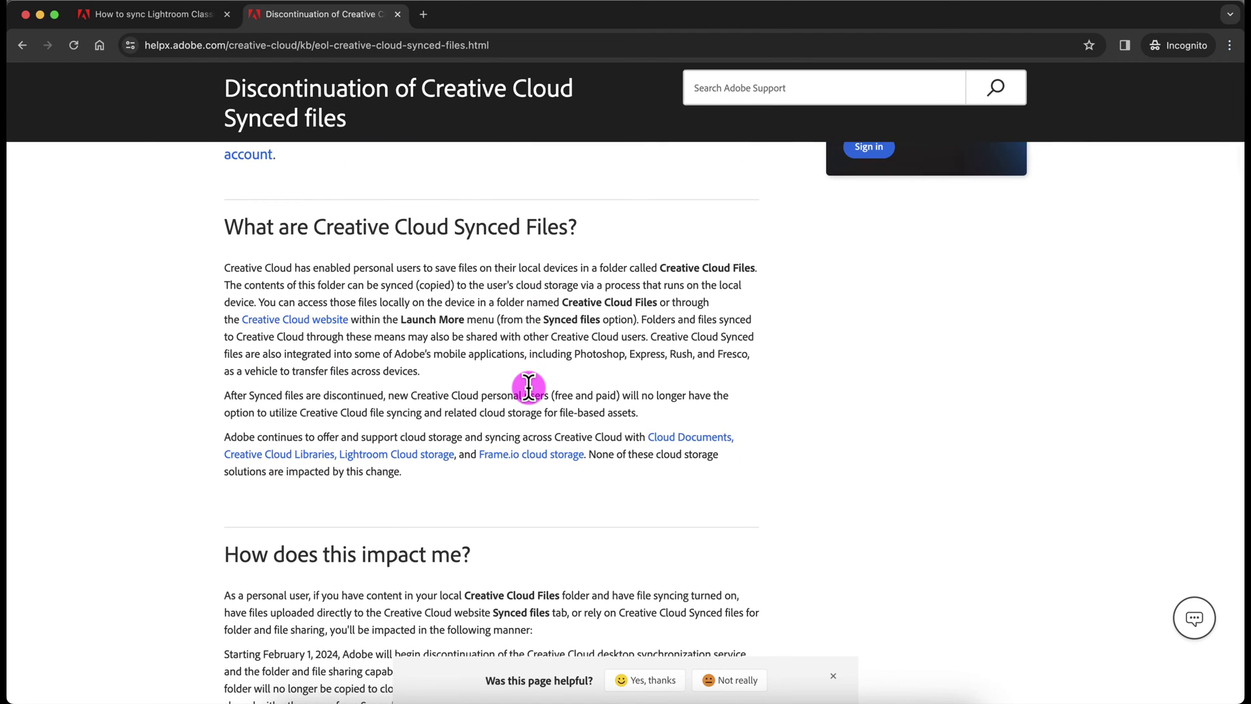
scroll(526, 389, "down", 1)
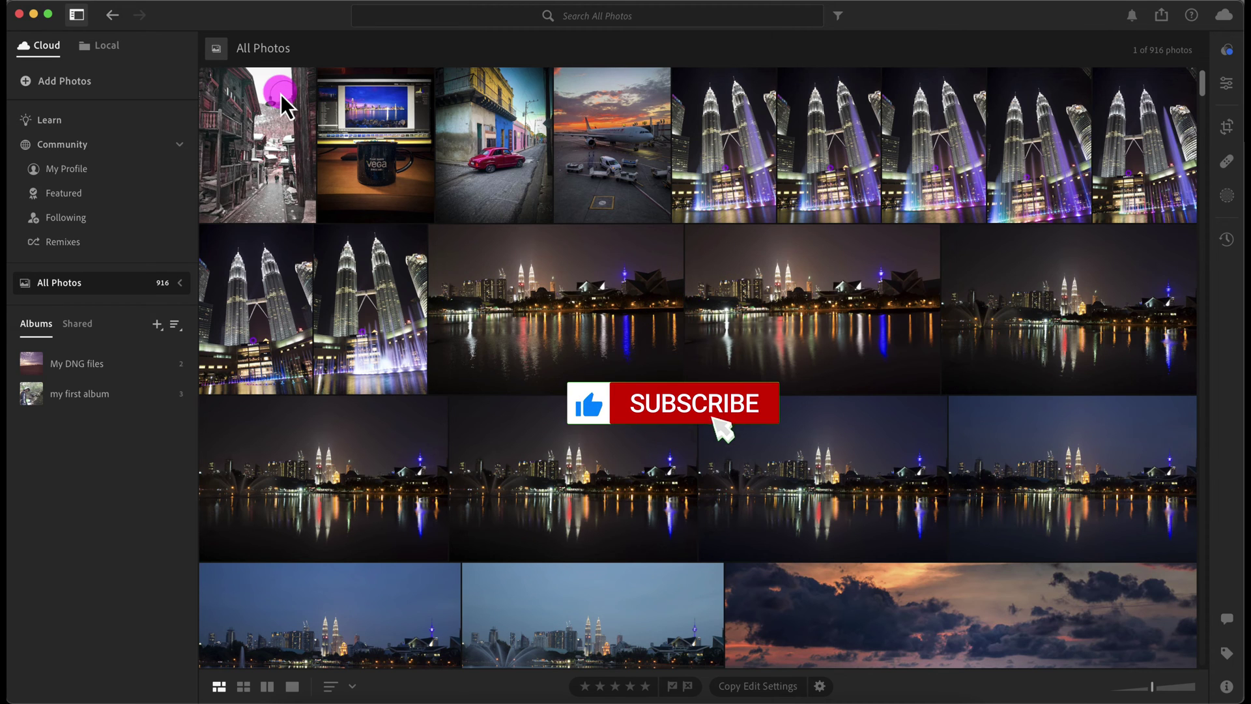
Open Lightroom's About window showing version 7.1.2, dismiss it, then reopen it.
left_click(85, 6)
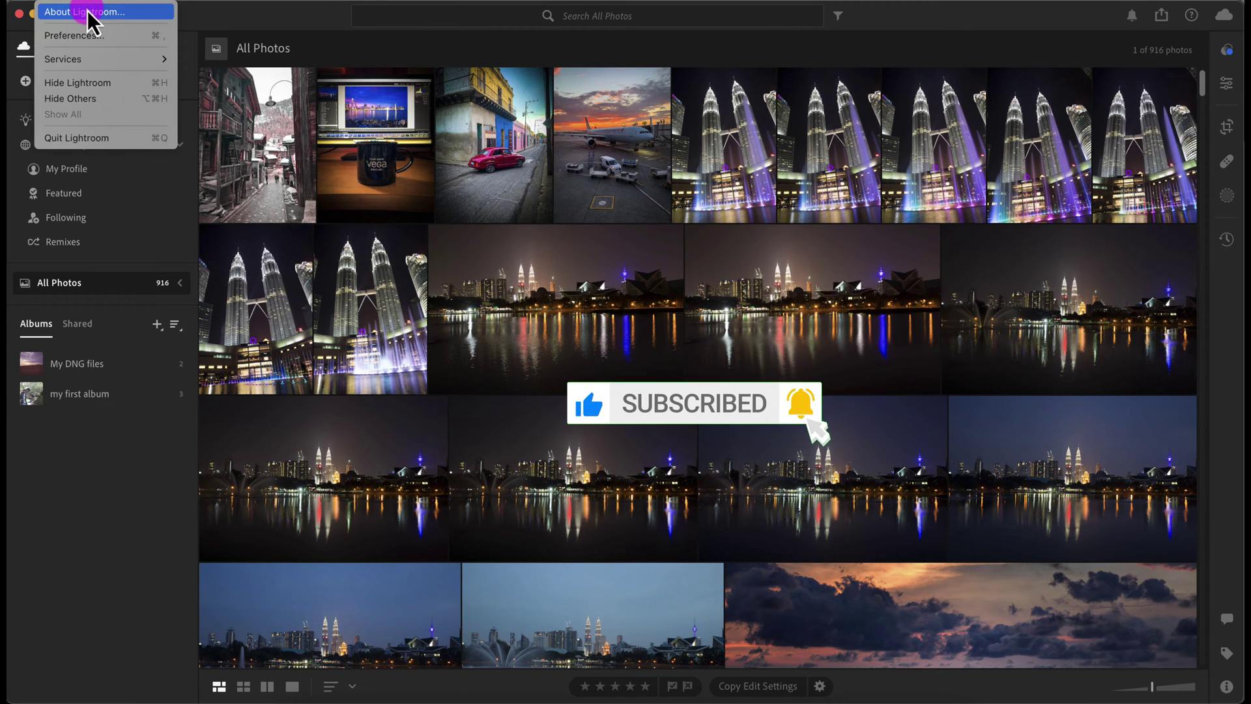
left_click(87, 12)
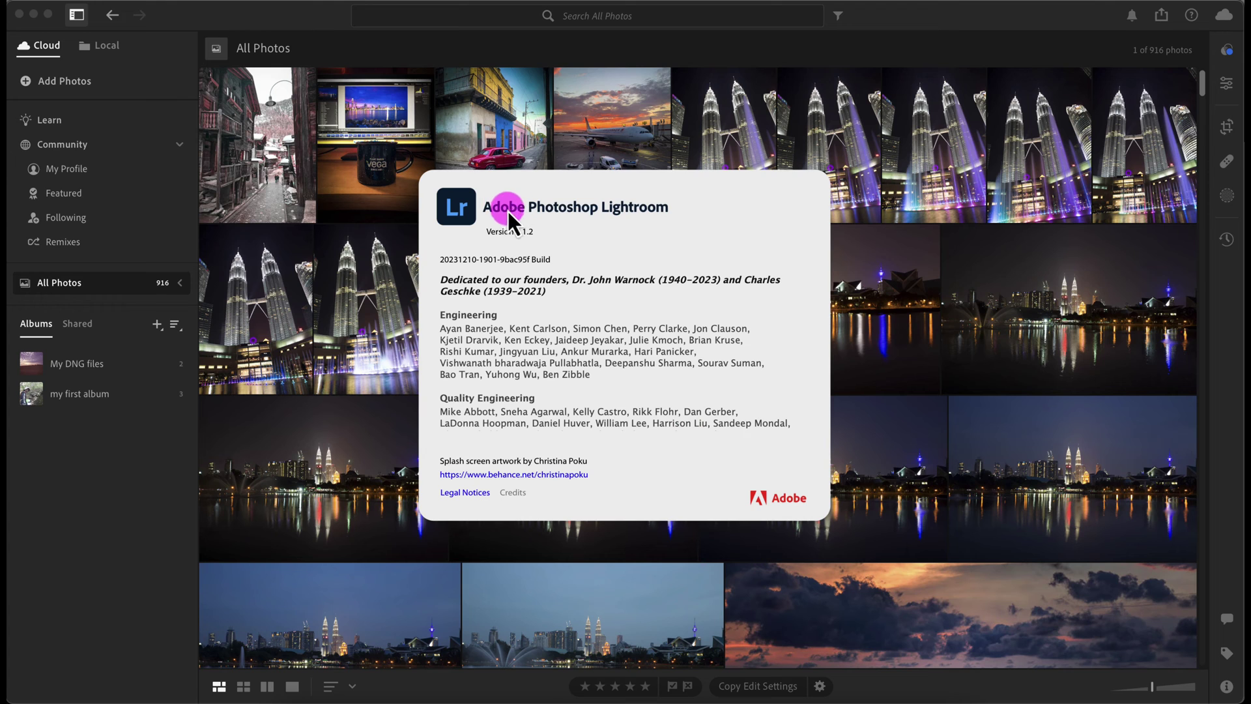
left_click(489, 212)
left_click(137, 5)
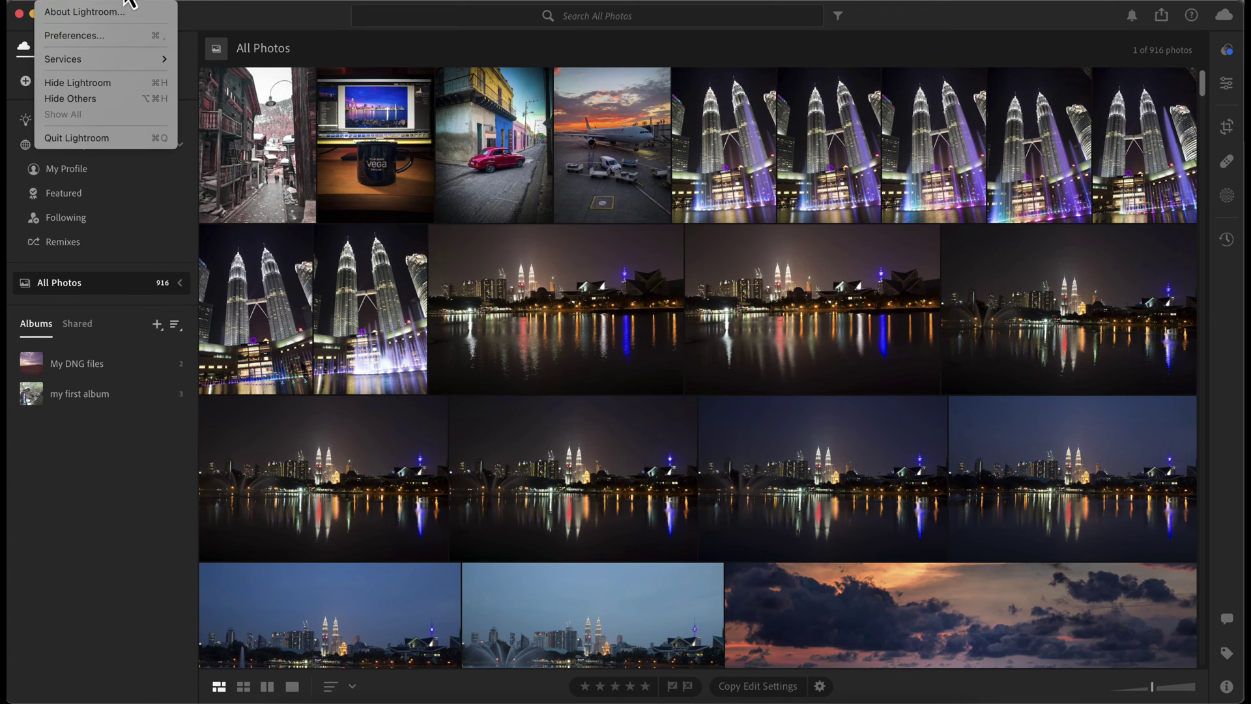
left_click(117, 13)
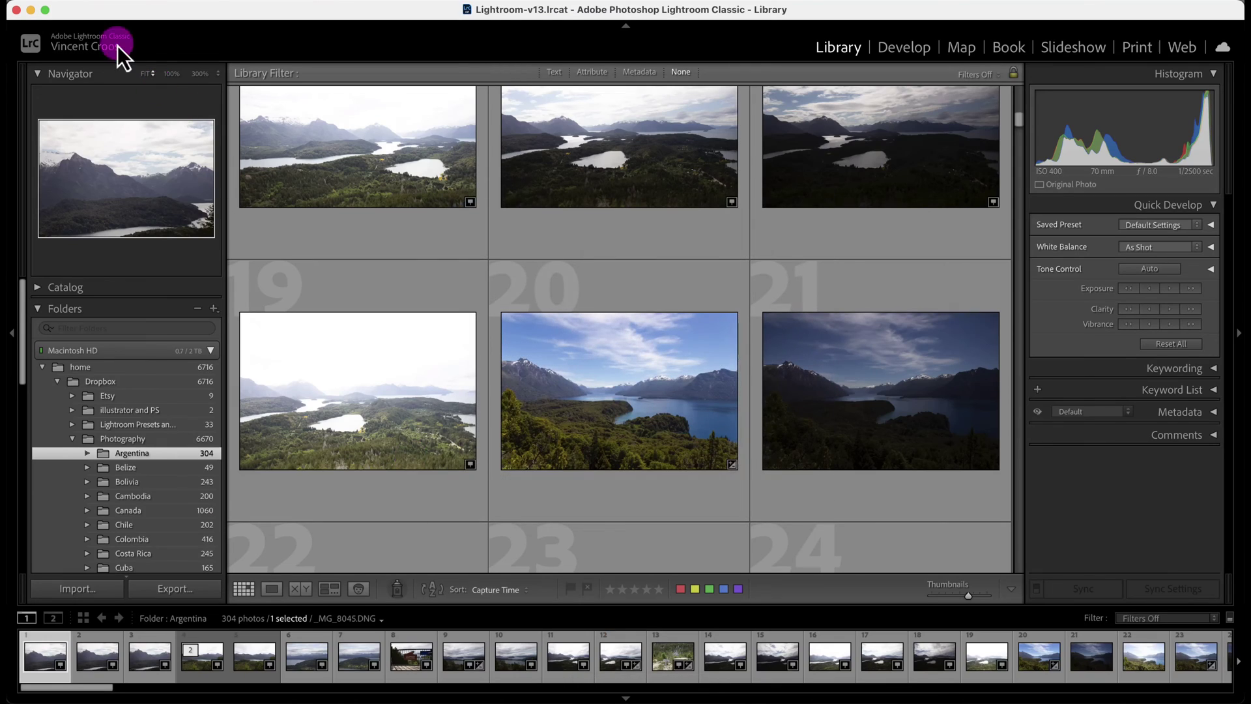
View Lightroom Classic's About version and build details, then return to cloud Lightroom's All Photos.
left_click(76, 3)
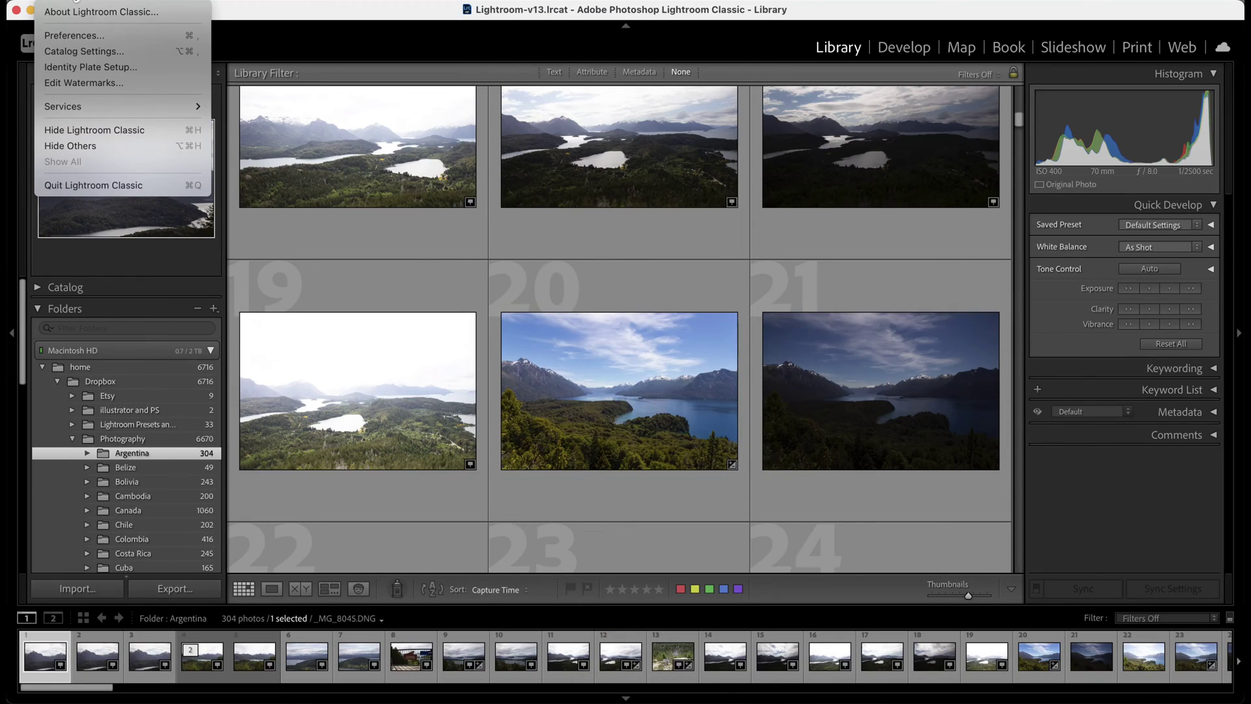
left_click(83, 12)
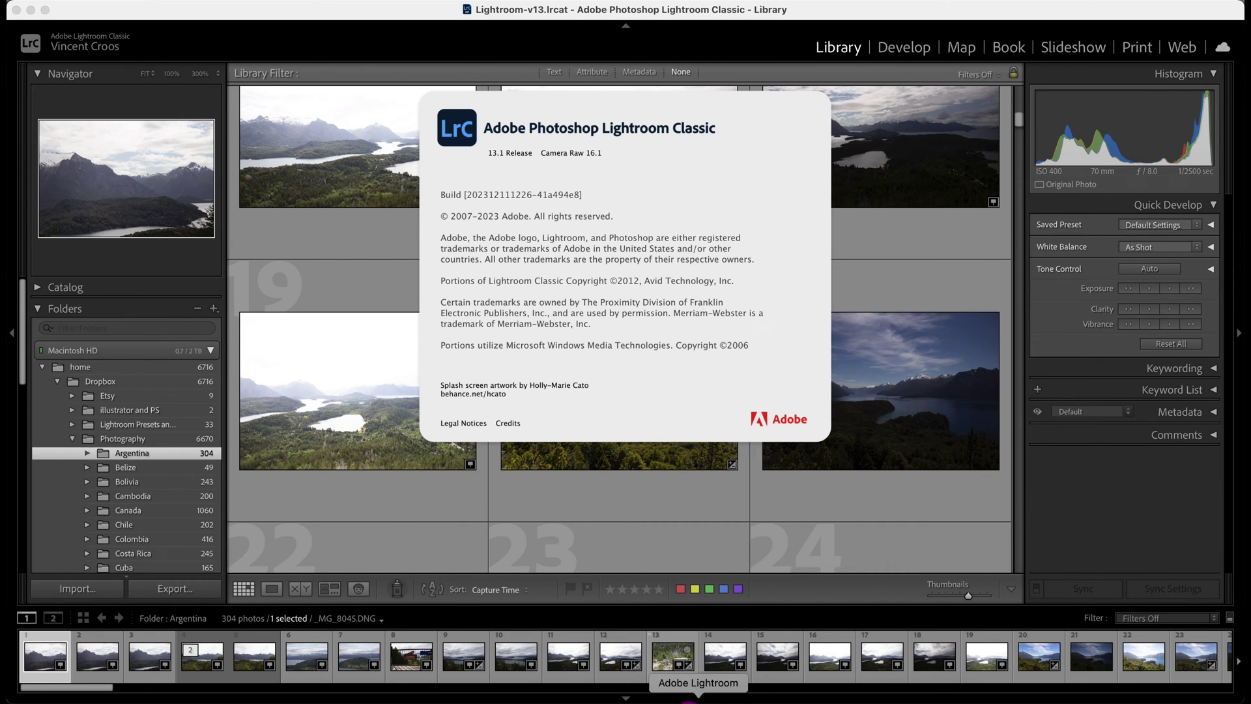
left_click(699, 698)
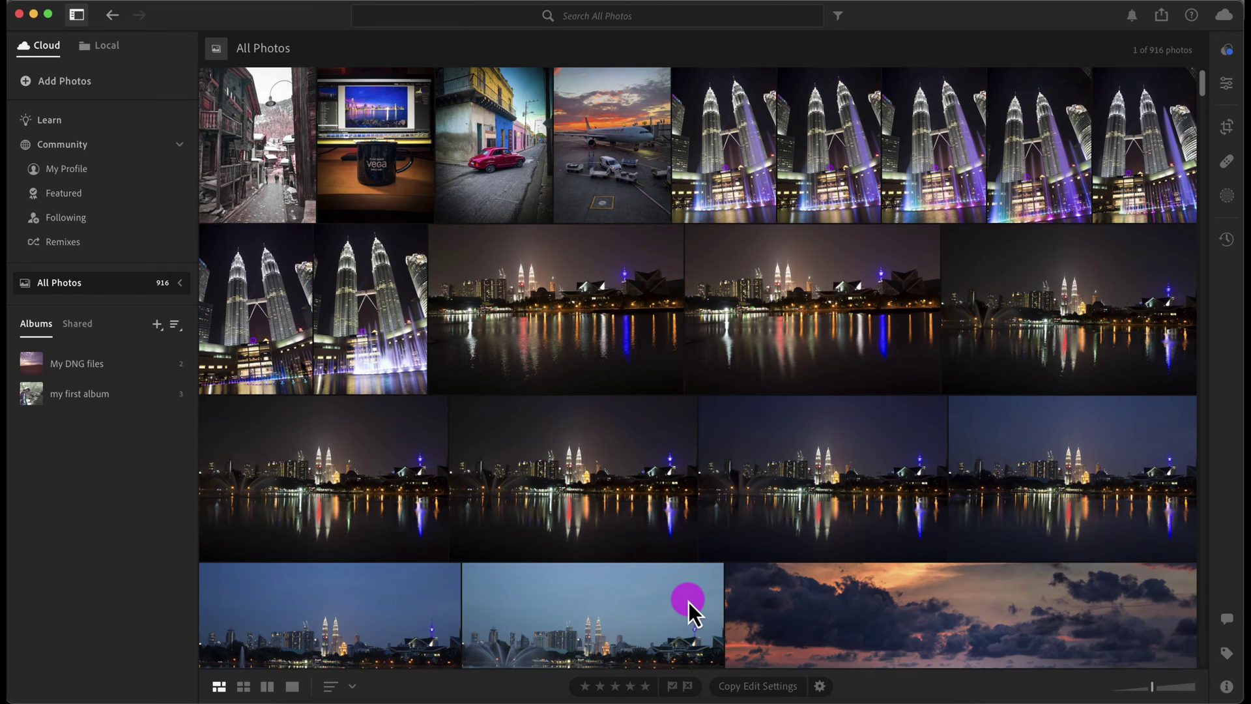
Switch back to Lightroom Classic's Library on the Argentina folder.
left_click(624, 702)
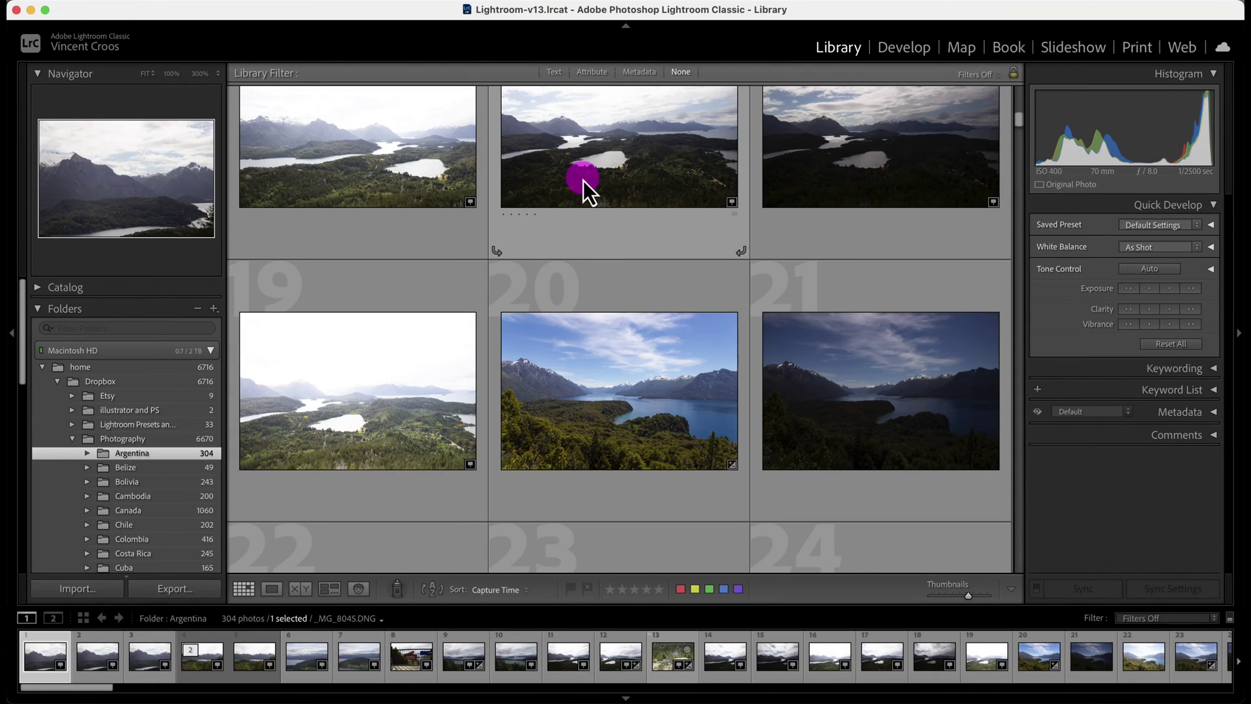
scroll(583, 181, "up", 5)
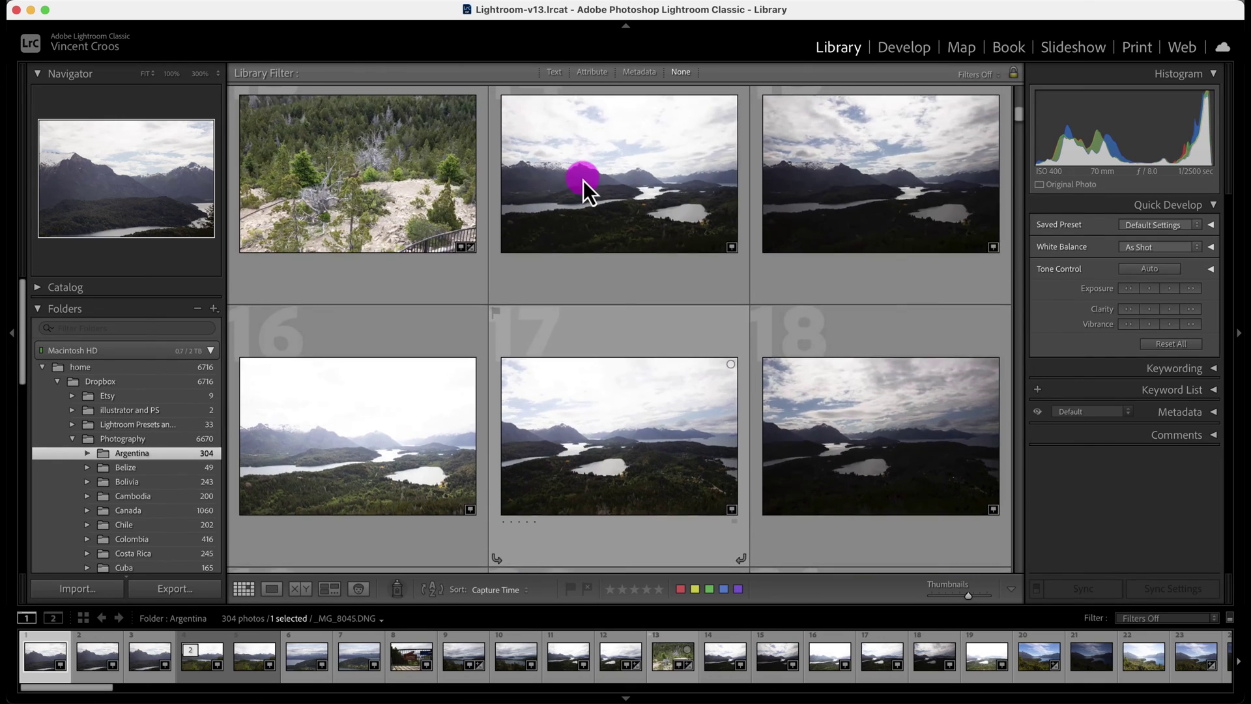
scroll(584, 181, "up", 2)
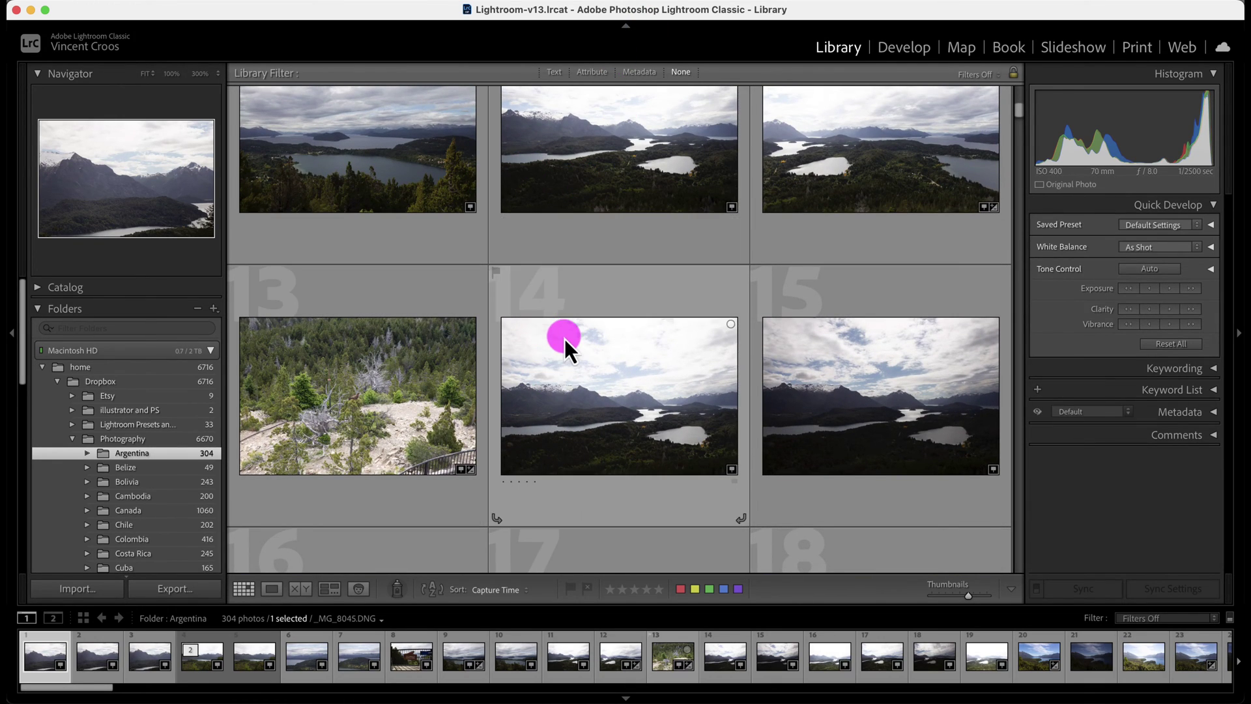
scroll(564, 340, "up", 1)
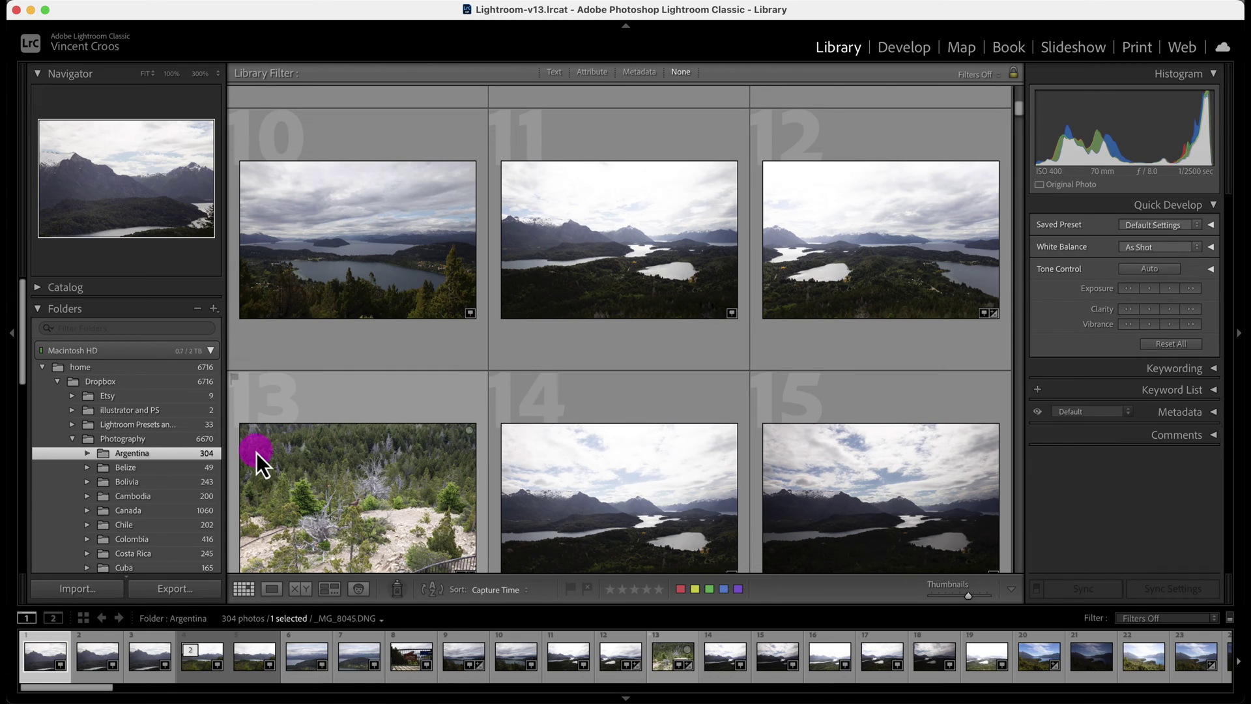
scroll(198, 492, "down", 3)
scroll(199, 492, "down", 3)
scroll(199, 492, "down", 2)
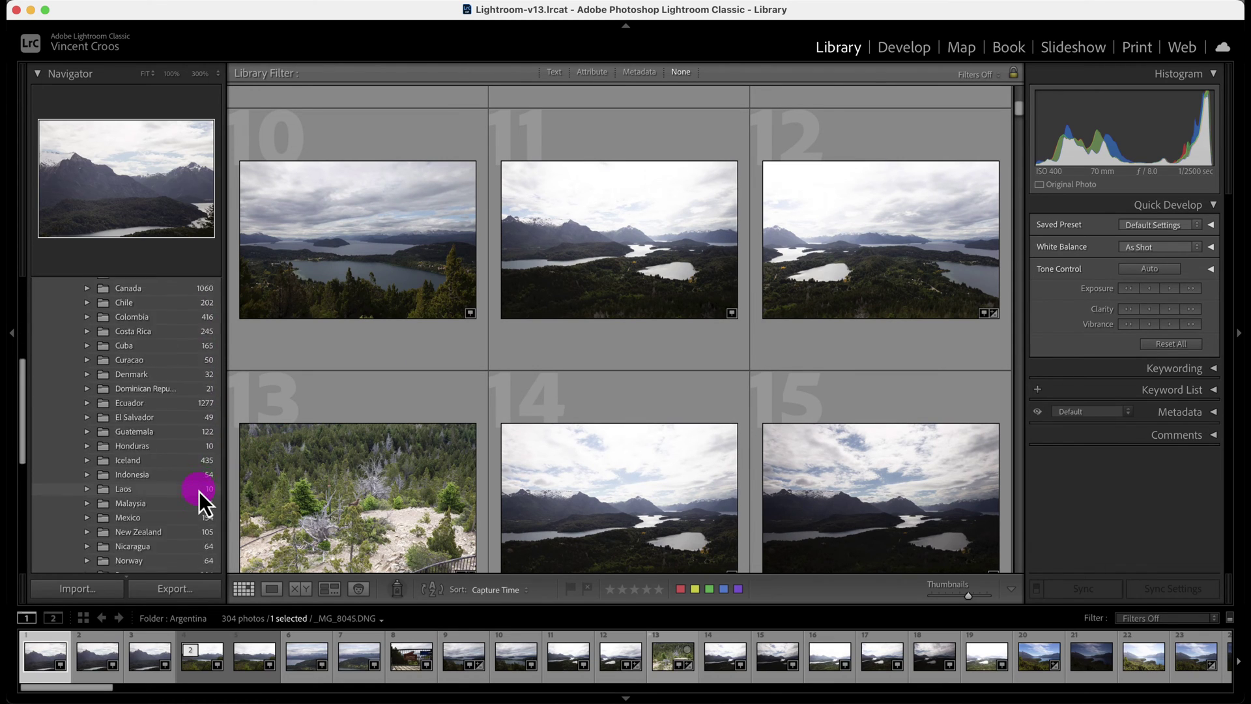
scroll(199, 491, "down", 2)
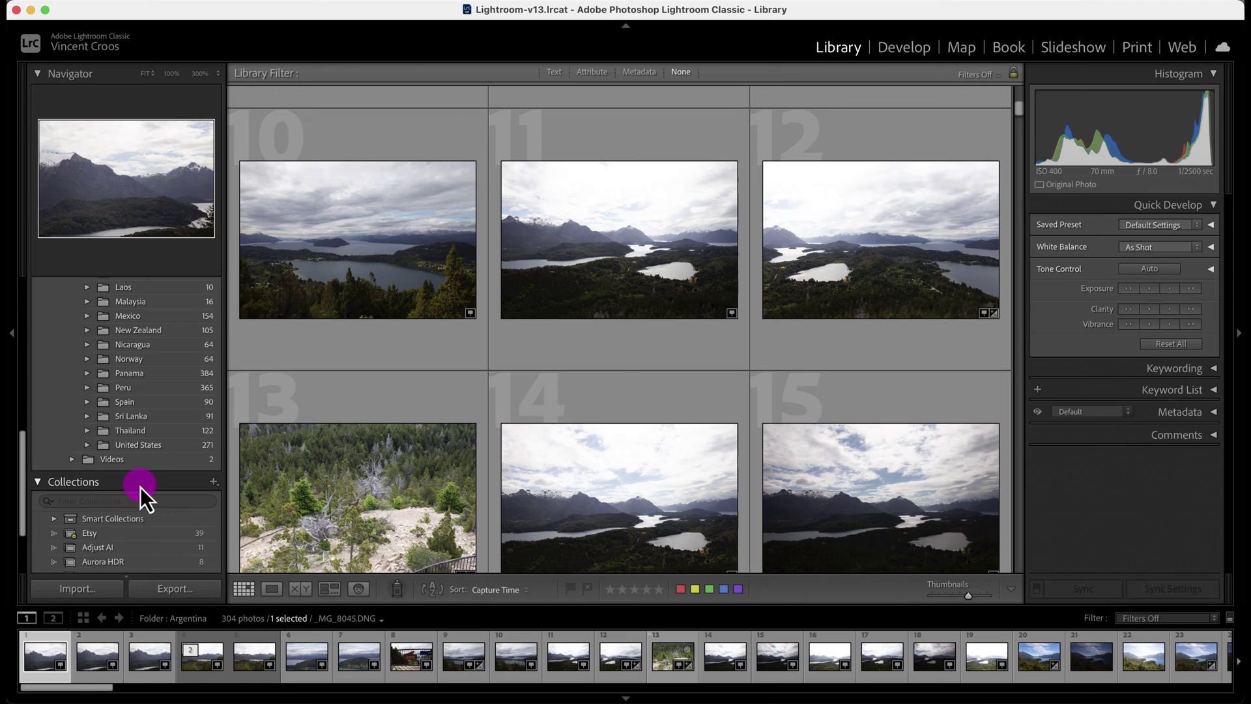
scroll(140, 487, "down", 3)
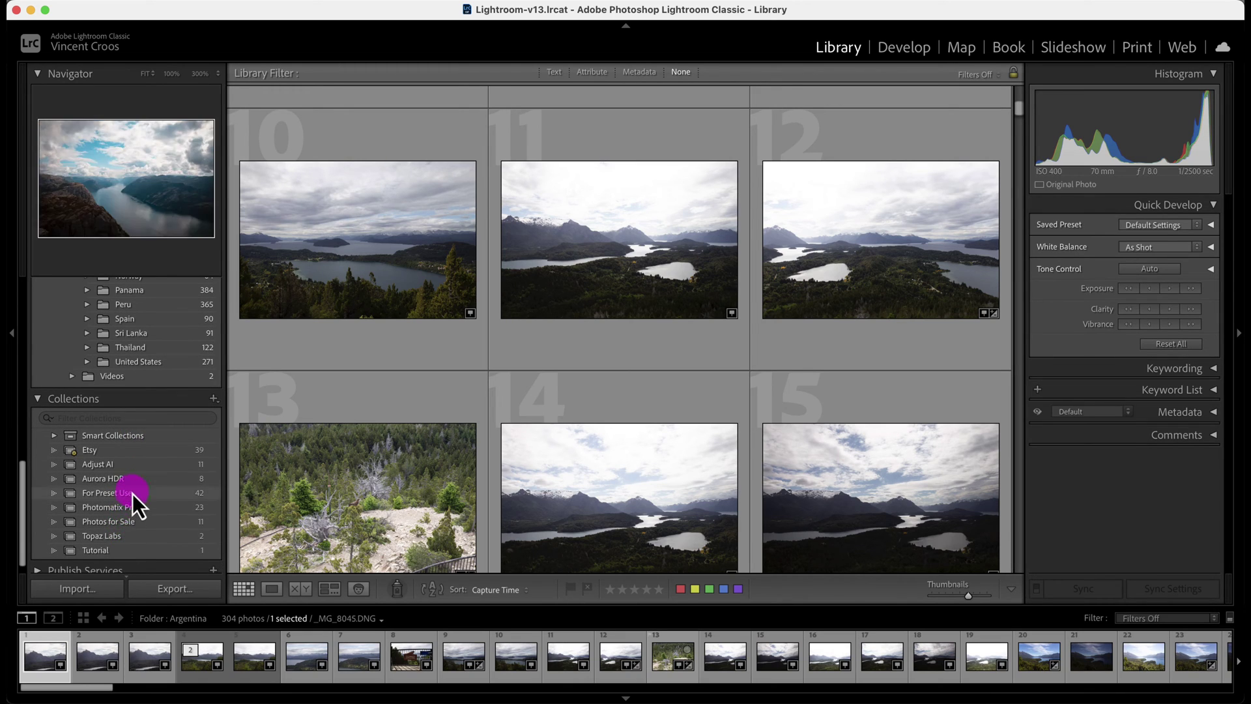
left_click(134, 510)
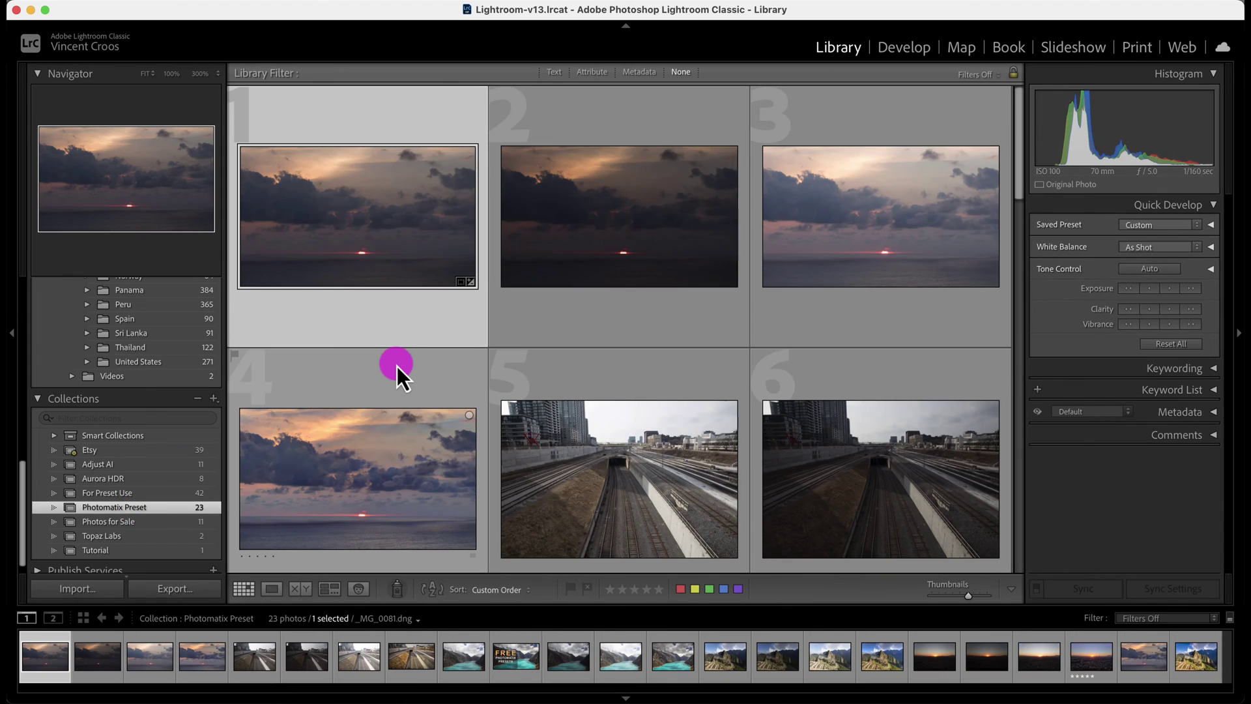
scroll(412, 367, "down", 3)
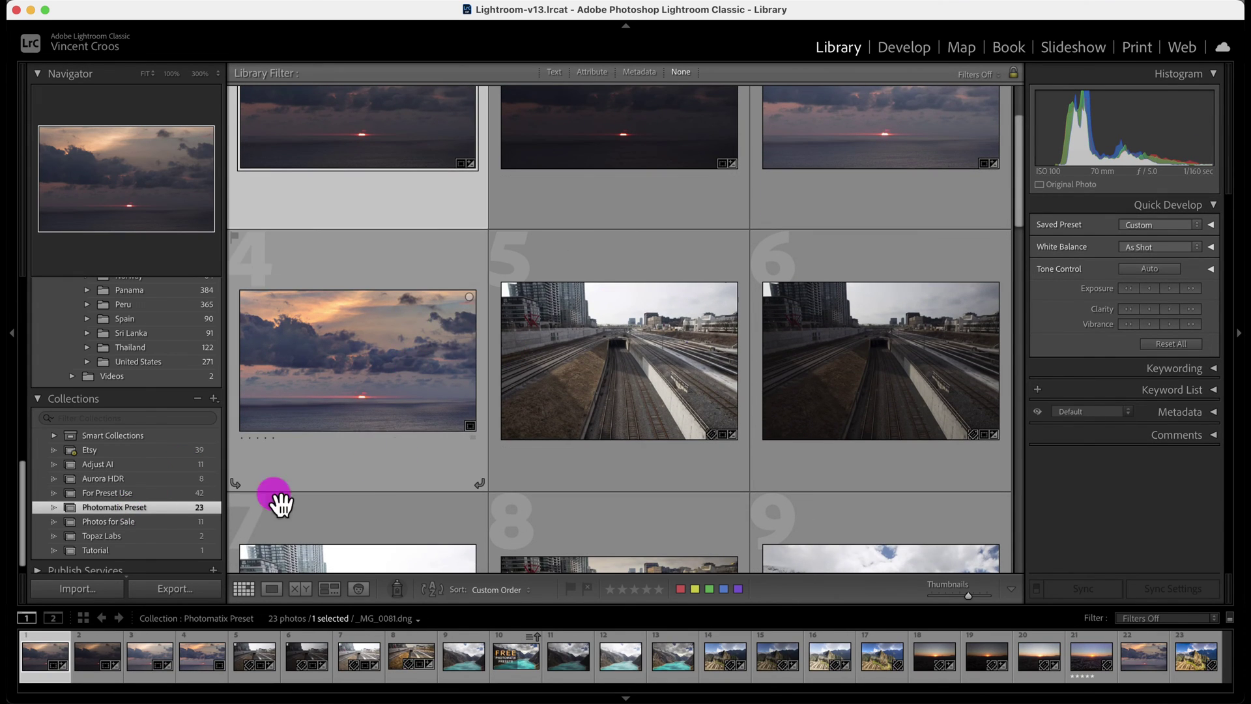
left_click(213, 399)
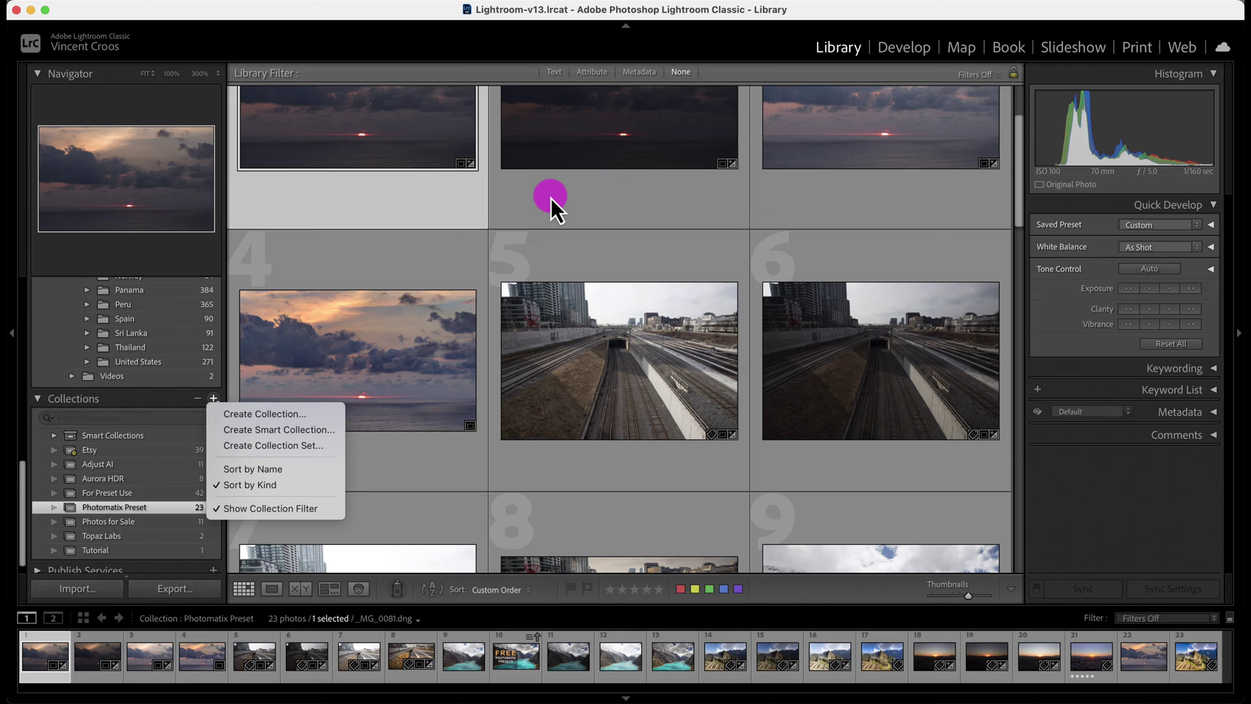
left_click(503, 55)
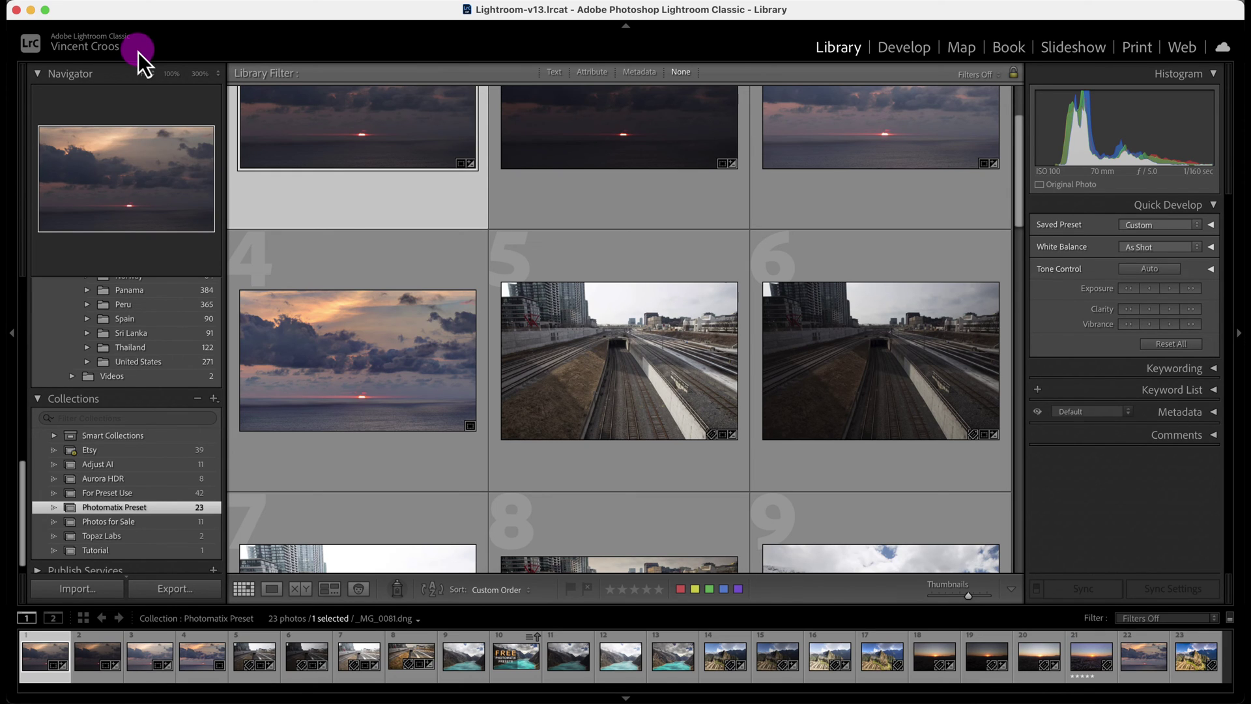
left_click(1222, 49)
left_click(1122, 194)
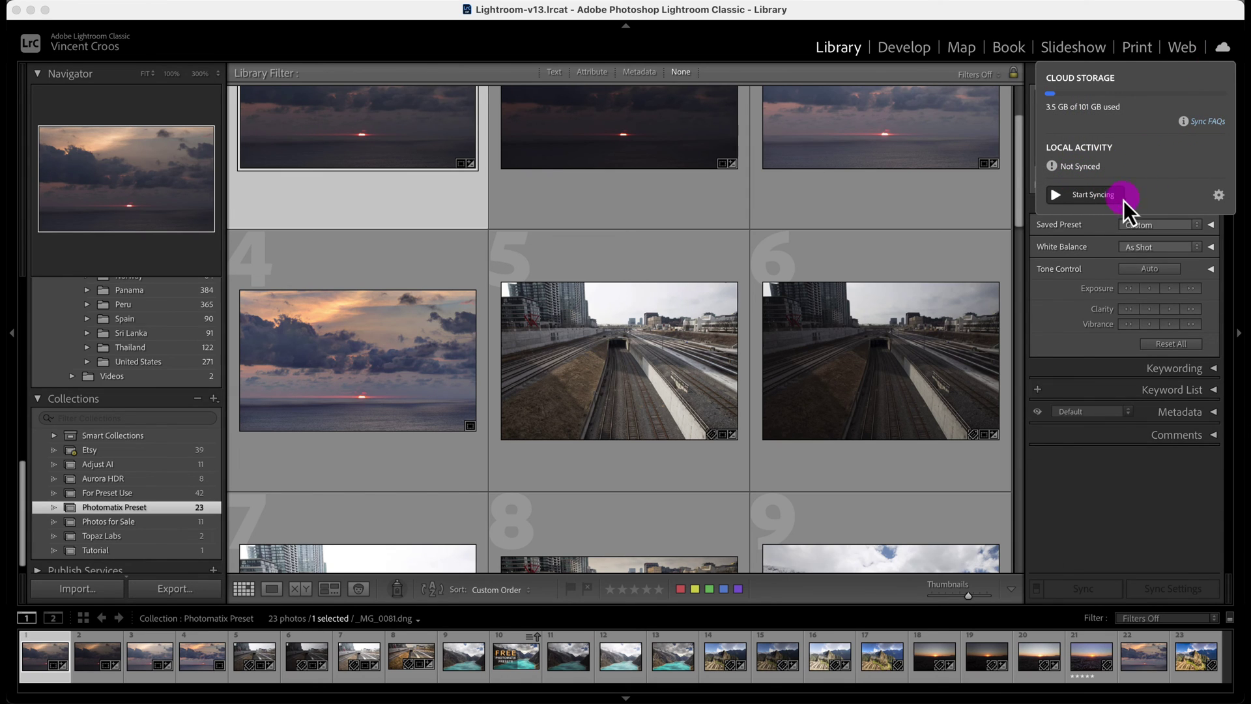
left_click(702, 52)
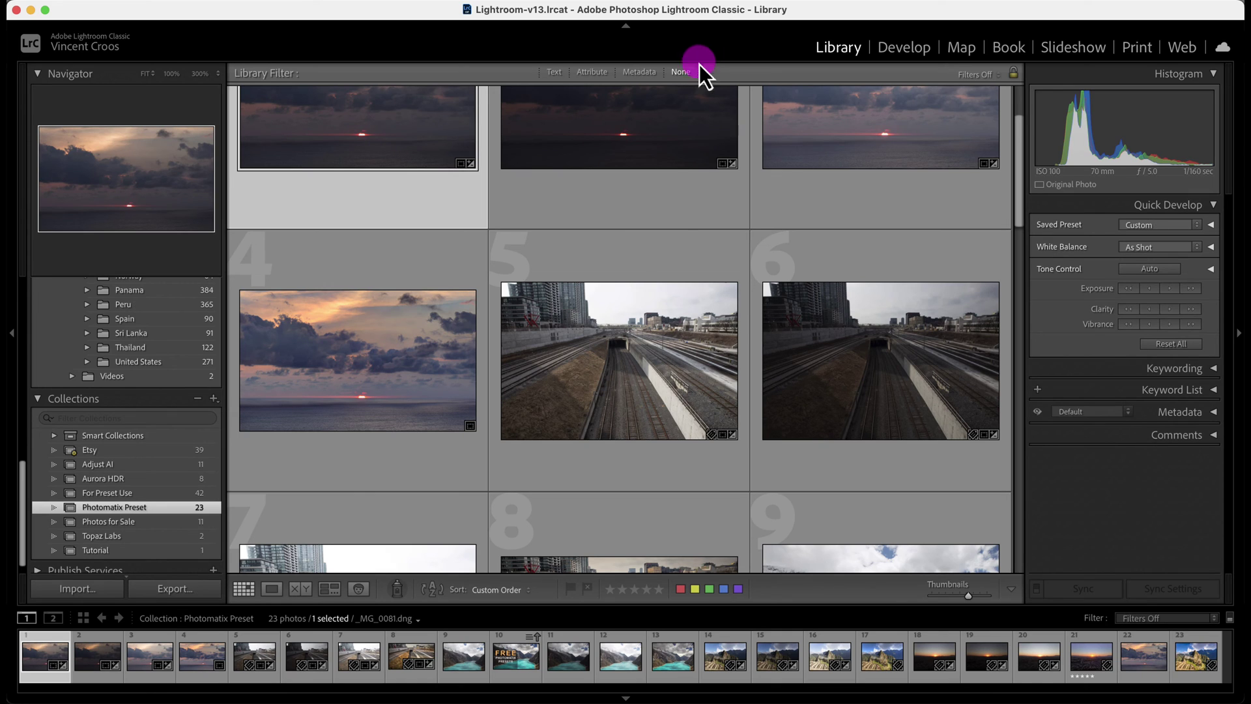
mouse_move(672, 656)
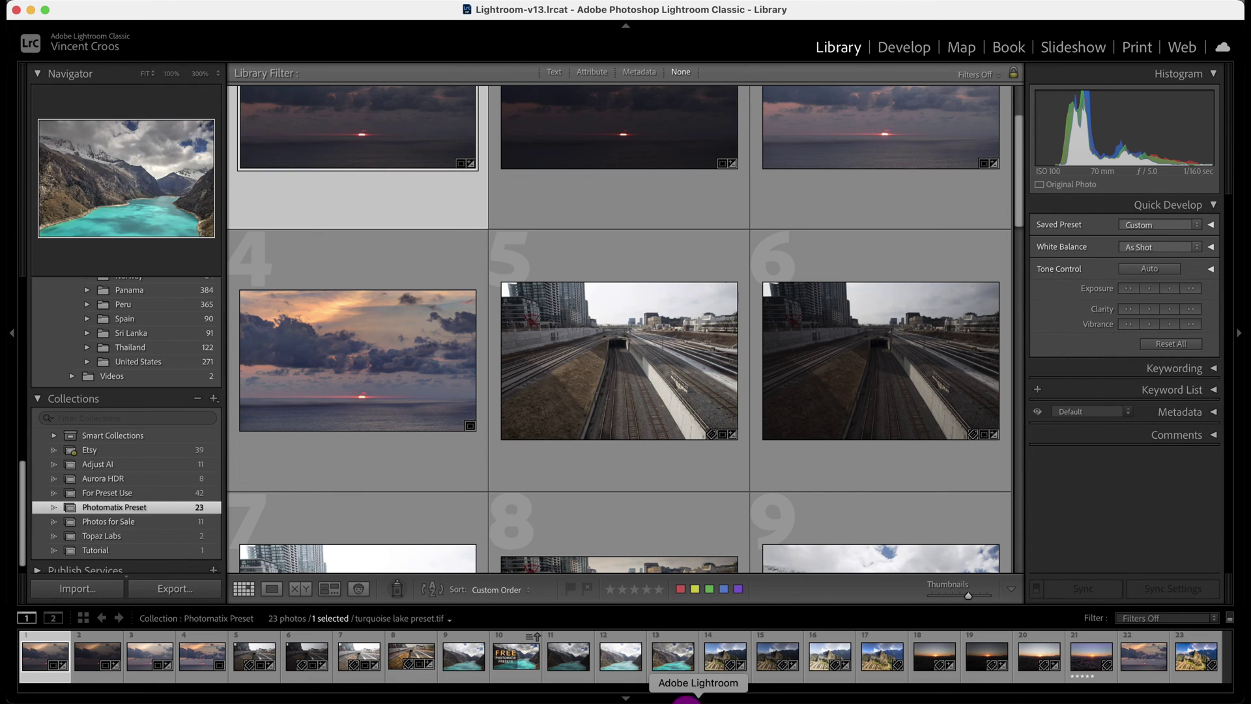
In cloud Lightroom, search for 'juice', then for 'dog' to show 23 dog photos.
left_click(698, 694)
left_click(696, 15)
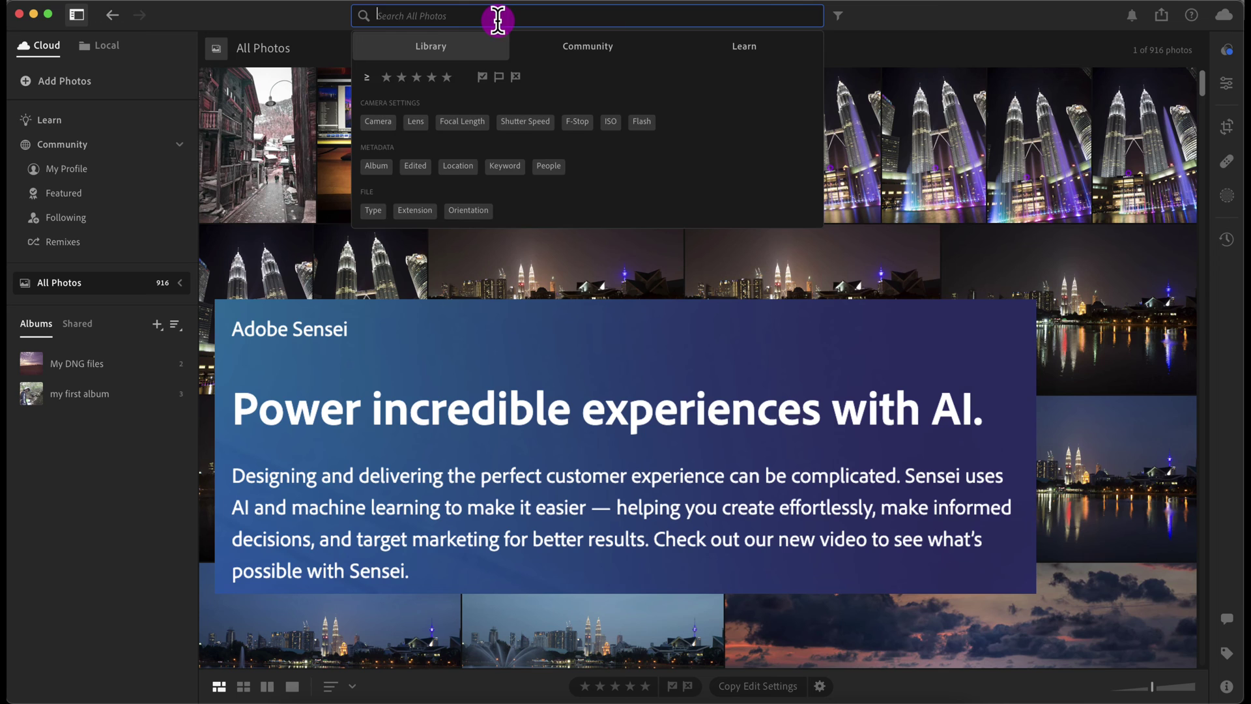
type("juice")
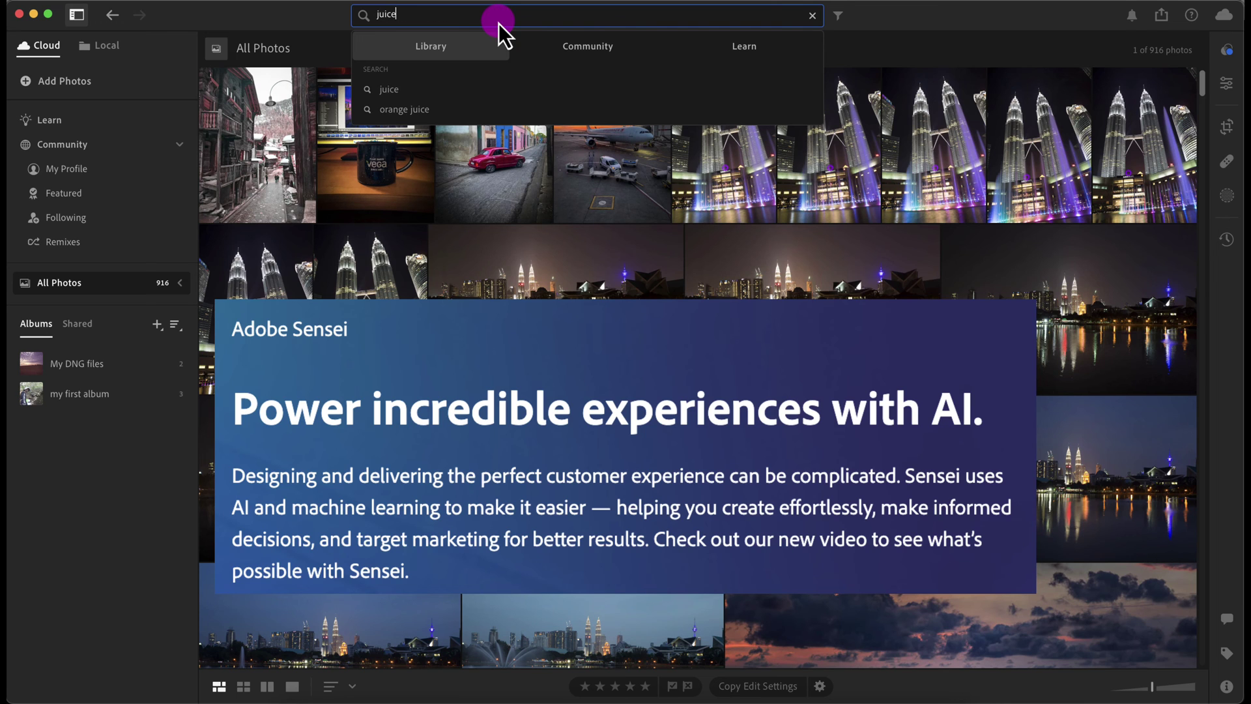
key("Return")
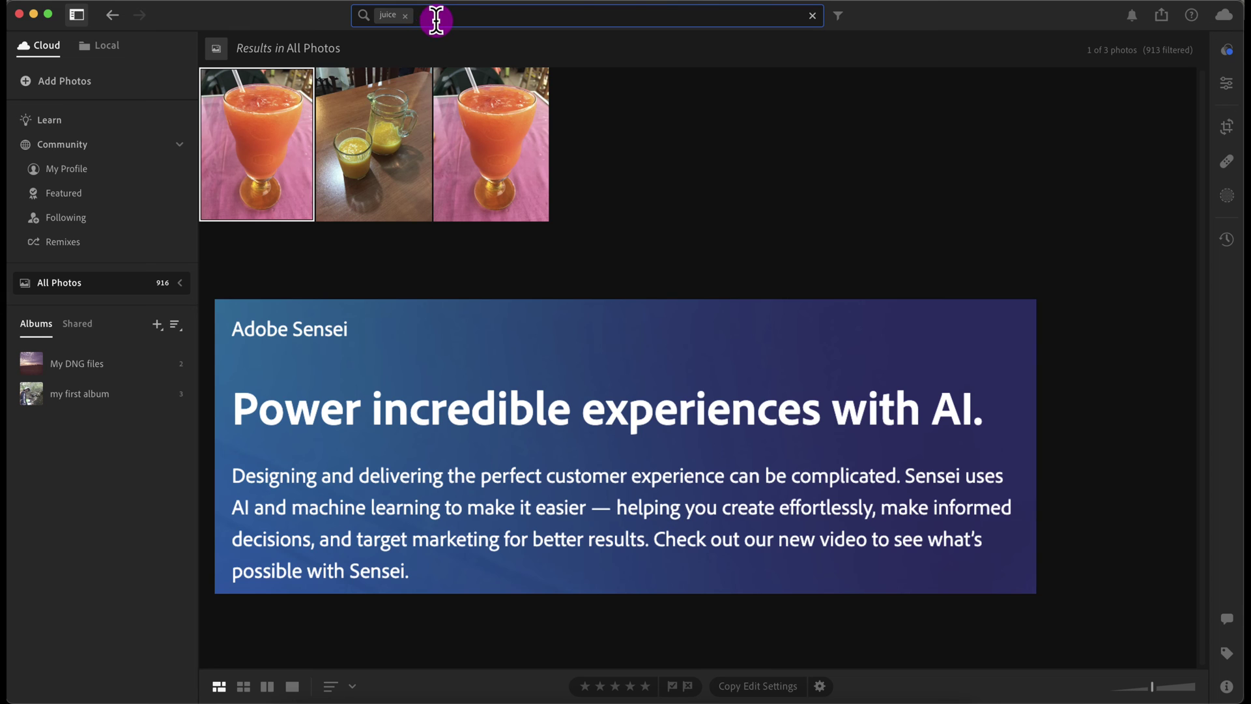
type("dog")
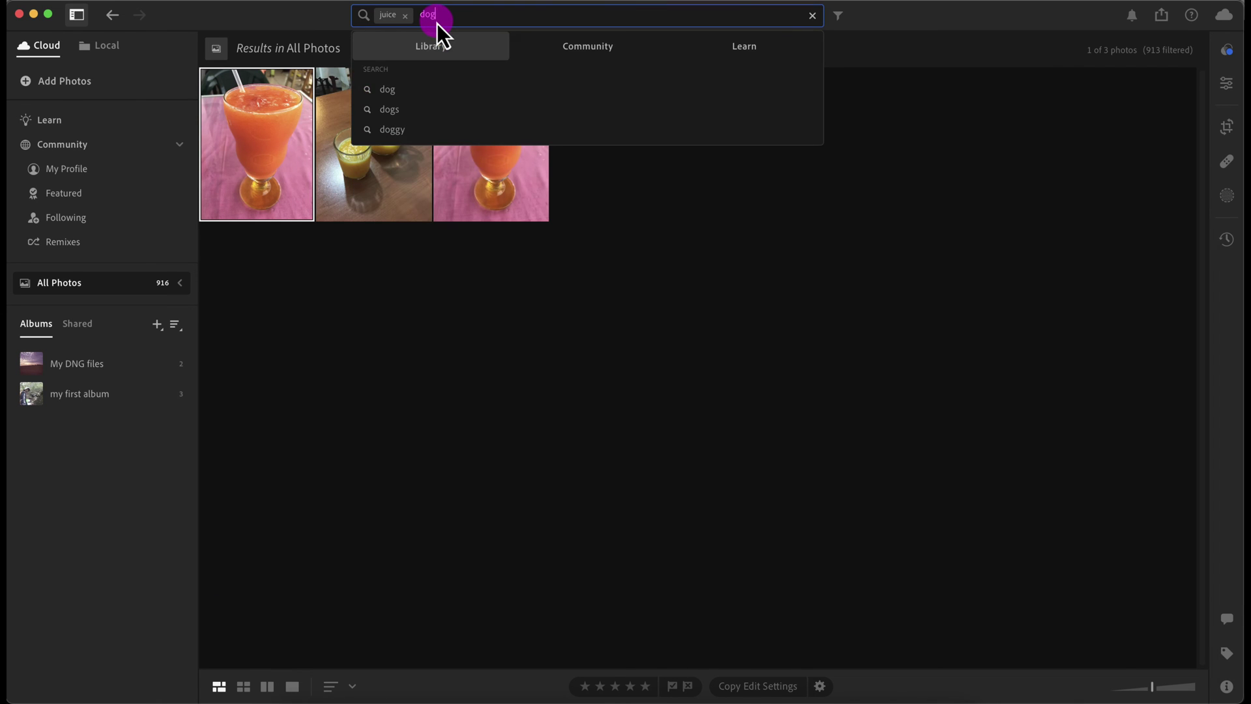
key("BackSpace")
key("BackSpace")
key("BackSpace")
key("BackSpace")
key("BackSpace")
type("d")
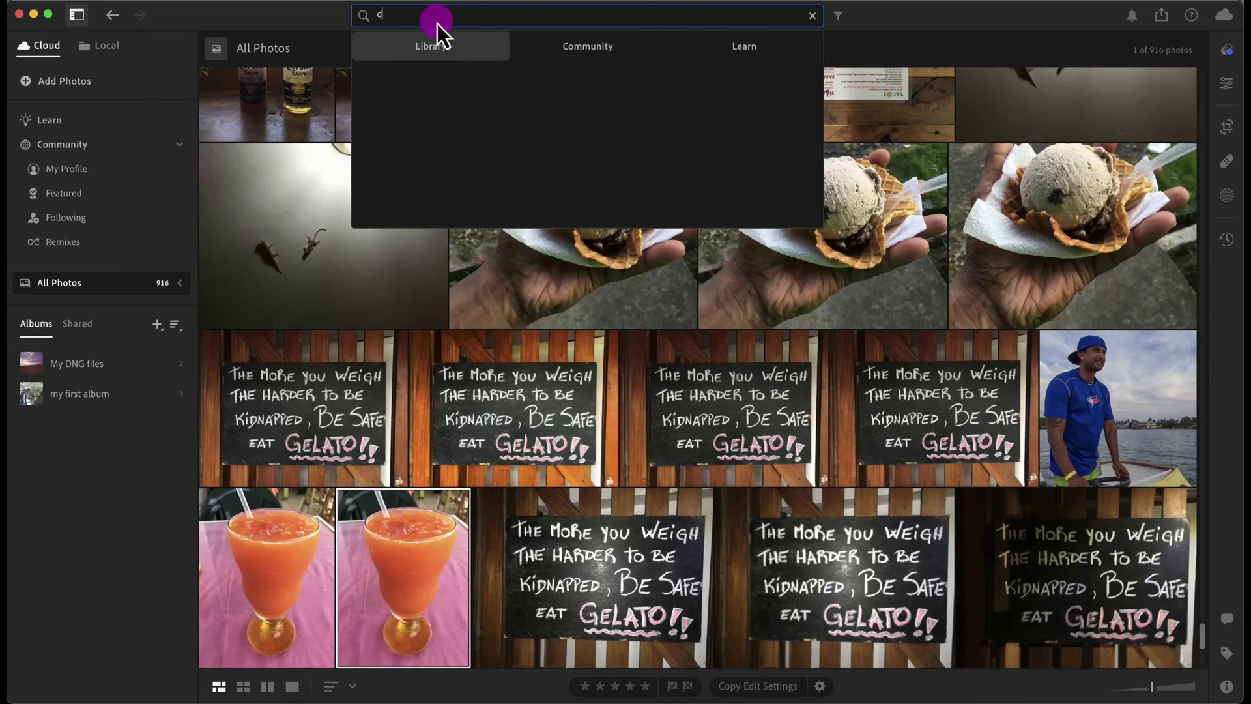
type("og")
key("Return")
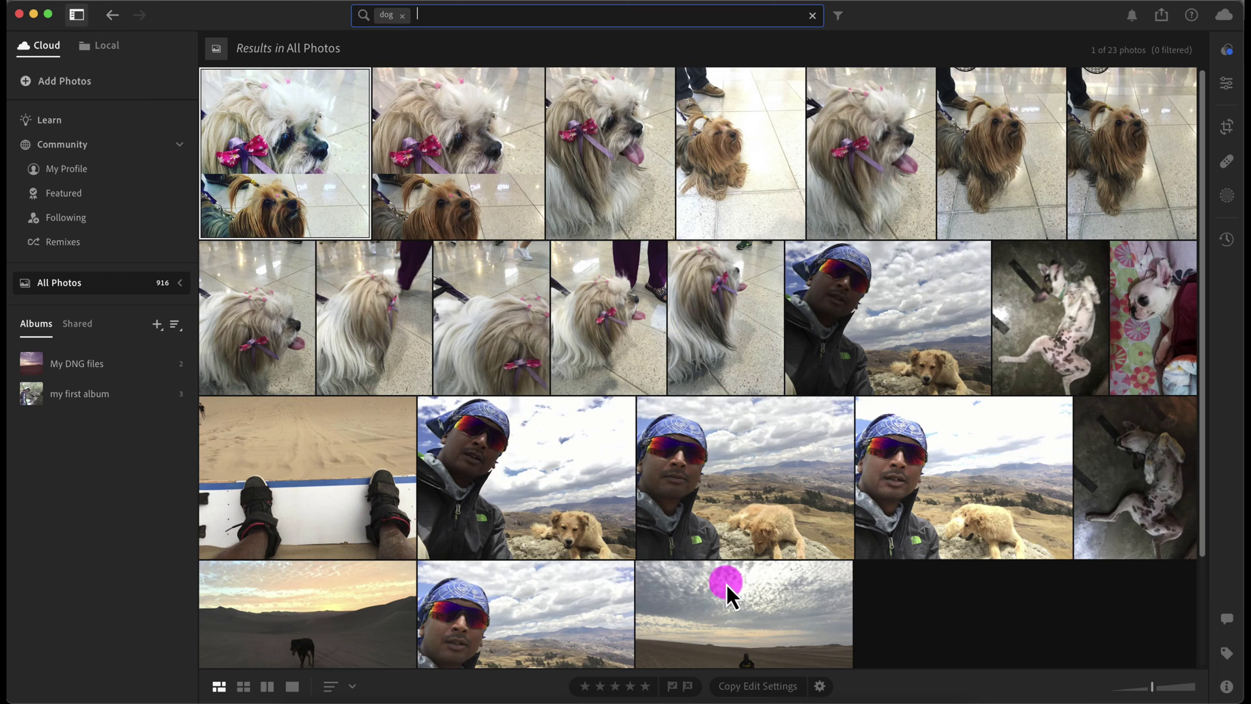
Return to Lightroom Classic's Photomatix Preset collection and expand the Keywording panel.
left_click(642, 698)
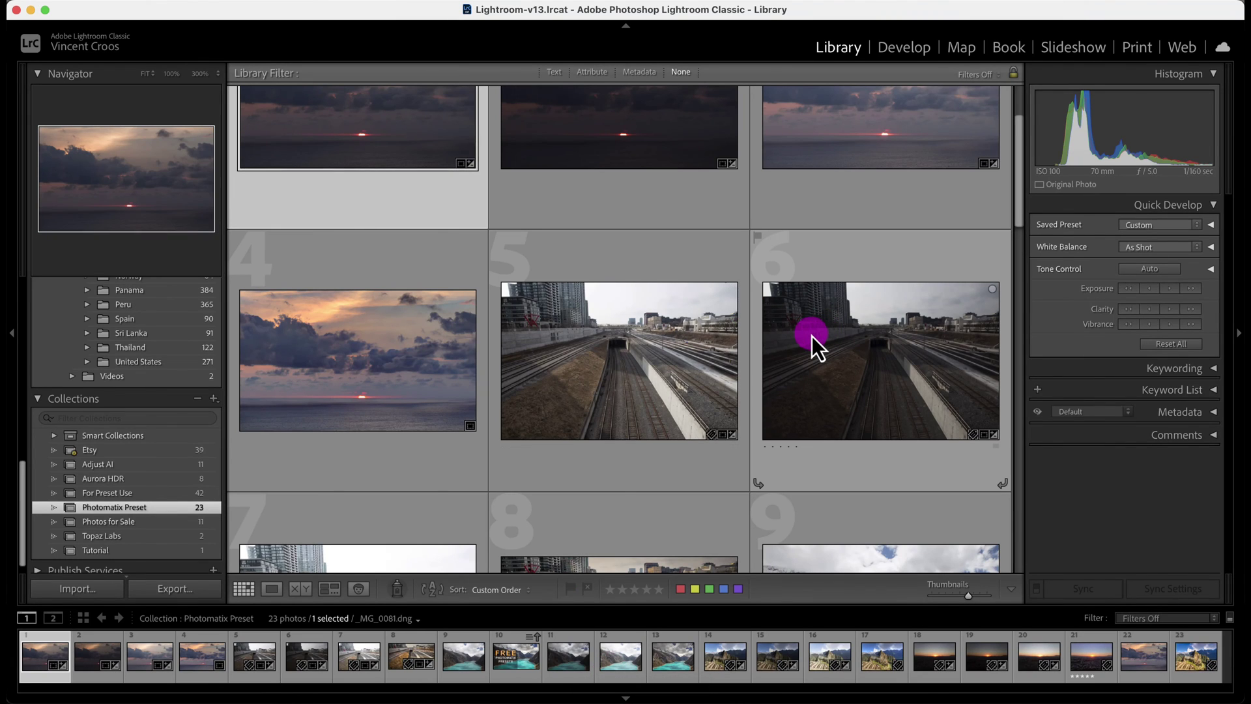
left_click(1195, 369)
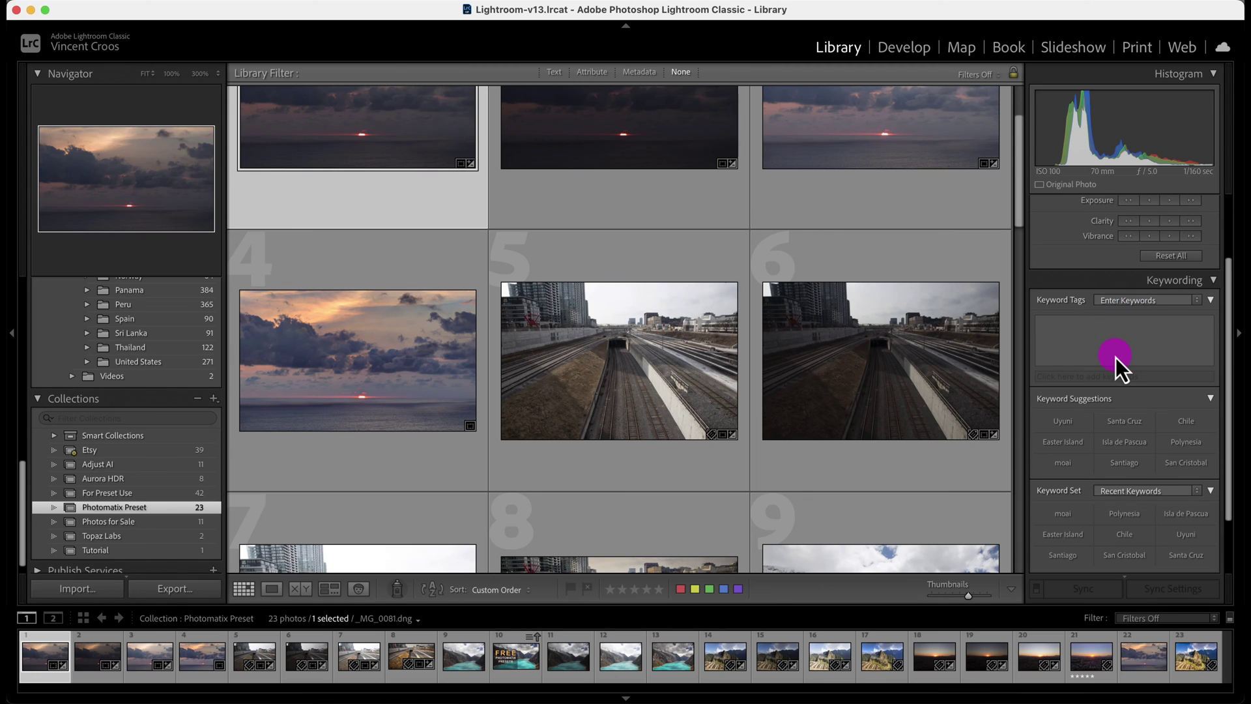
scroll(1147, 335, "up", 2)
scroll(1147, 336, "up", 2)
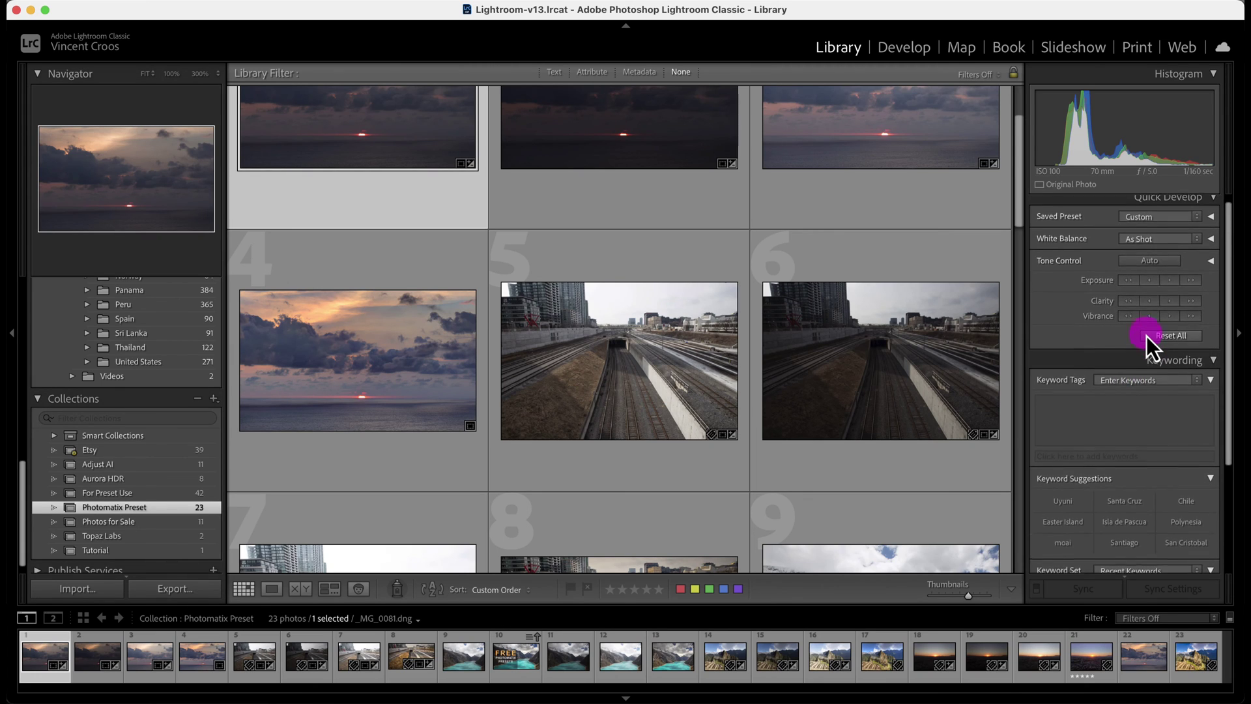